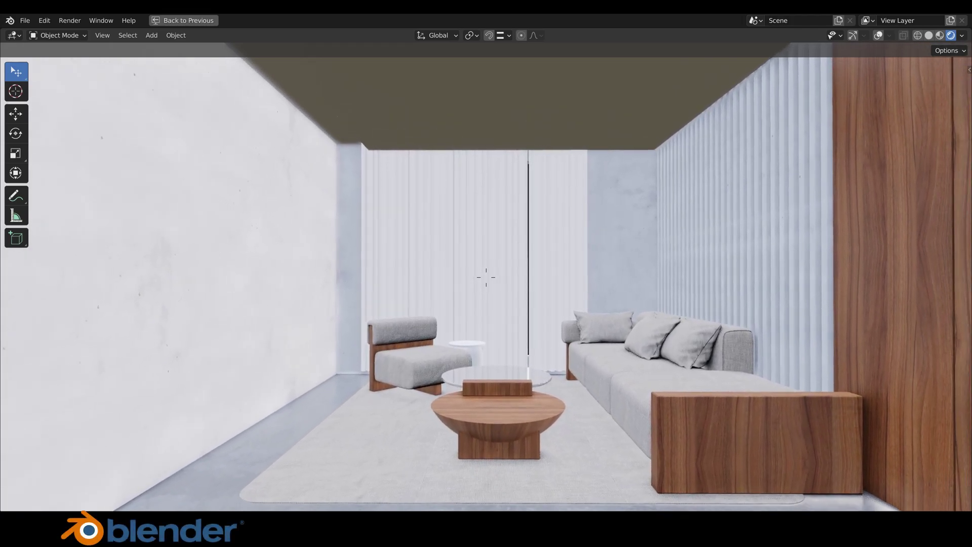
Walk the Blender view backward until the round dining table and ceiling lamps appear
key("s")
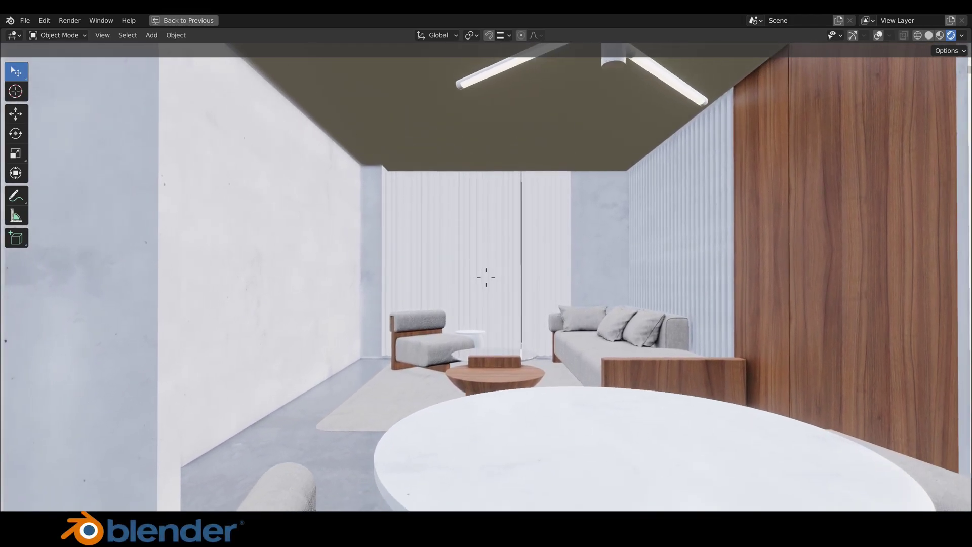
key("s")
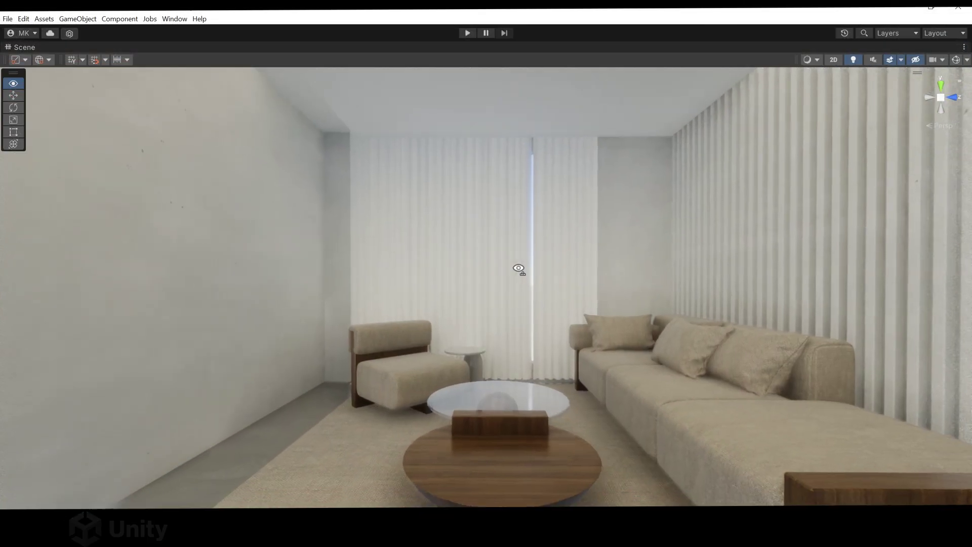
key("s")
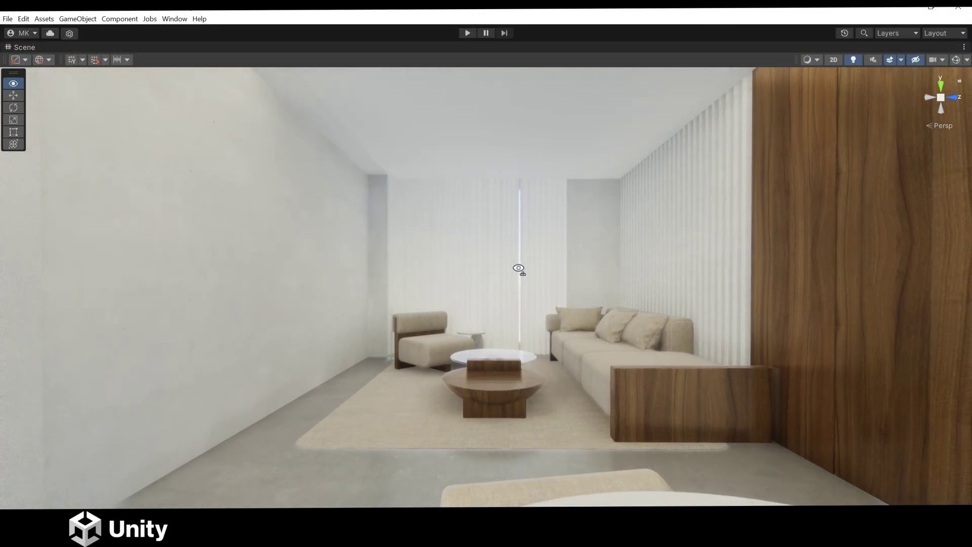
Scroll the Asset Store New Year Sale page down to the featured bundle thumbnails
key("s")
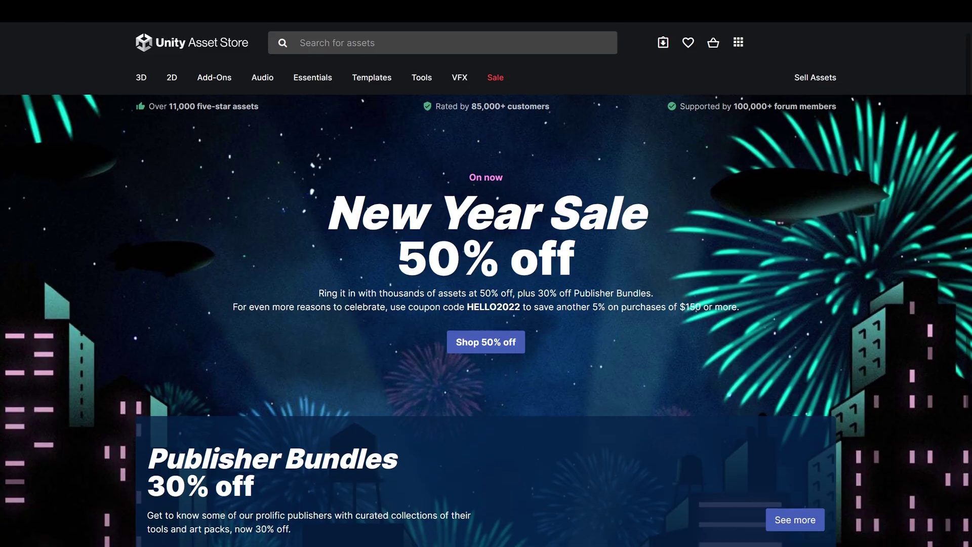
scroll(486, 278, "down", 2)
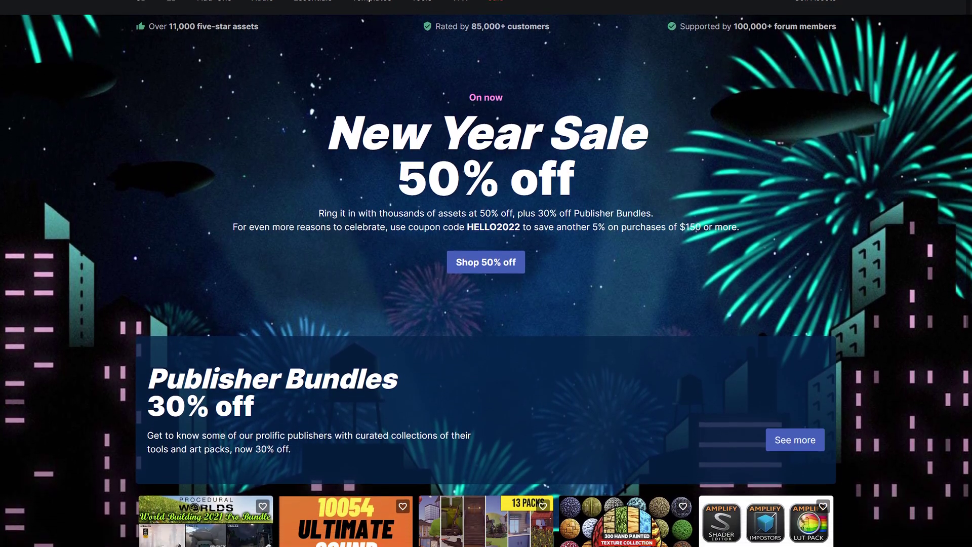
scroll(486, 278, "down", 2)
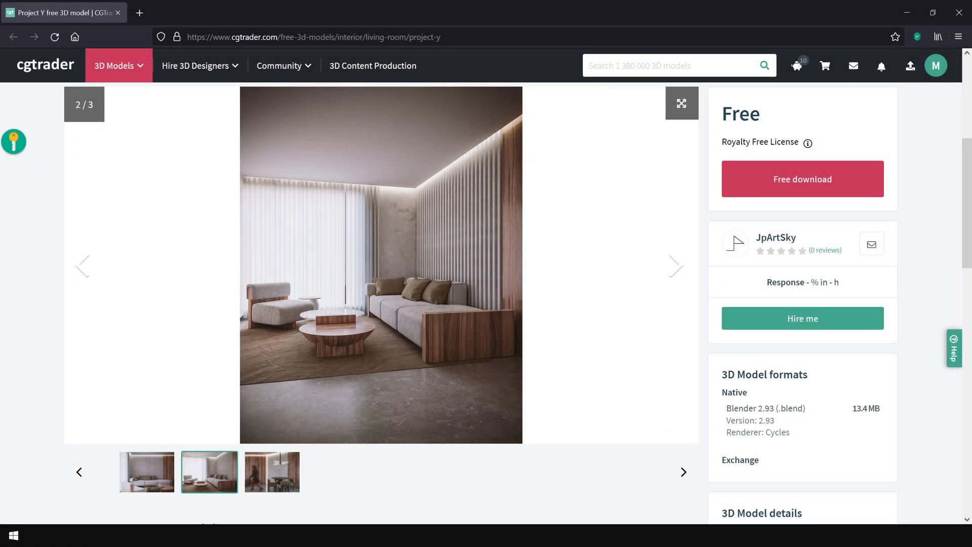
Download the free Project Y cena 01.blend file (Blender 2.93 format) from CGTrader
left_click_drag(726, 408, 817, 413)
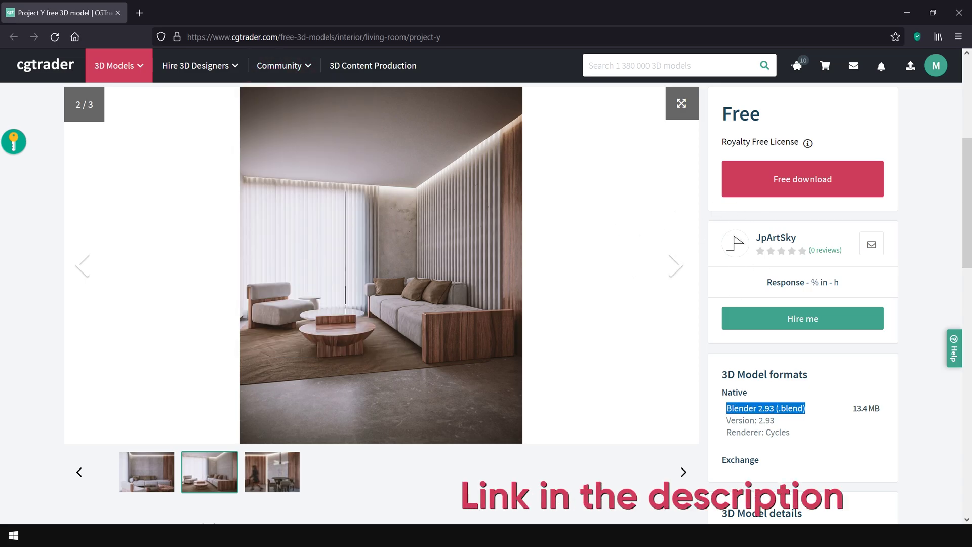
left_click(805, 187)
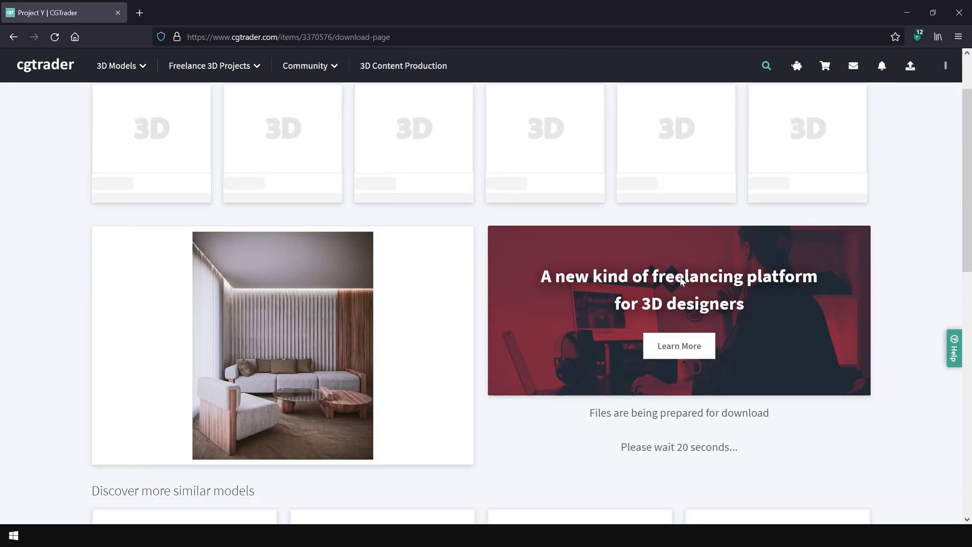
left_click(853, 231)
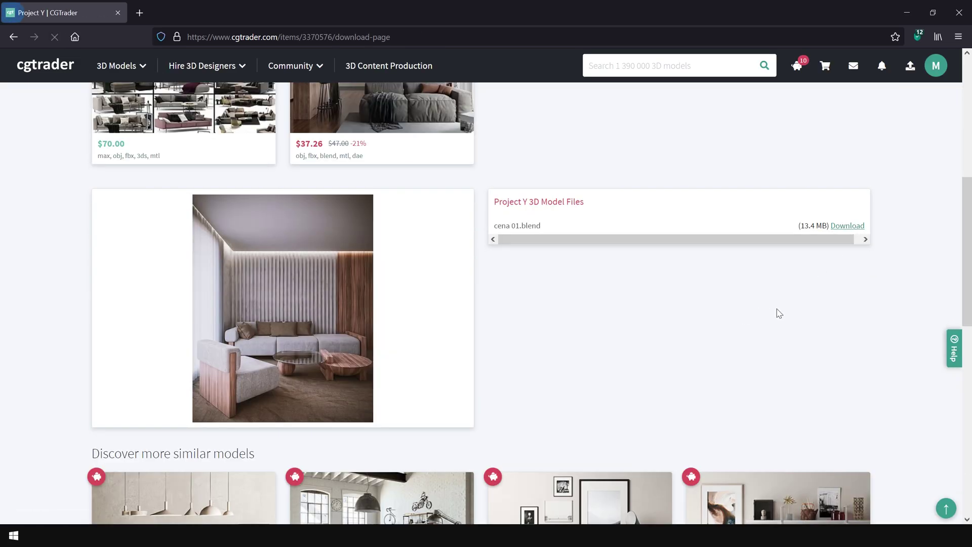
left_click(169, 160)
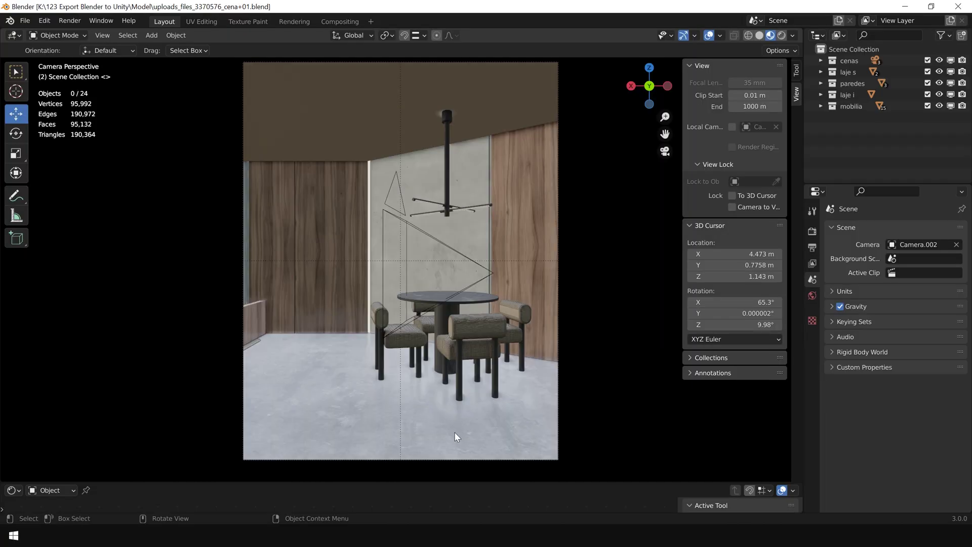
Frame a dining chair up close, then orbit out toward the living room and select the wall
left_click(475, 326)
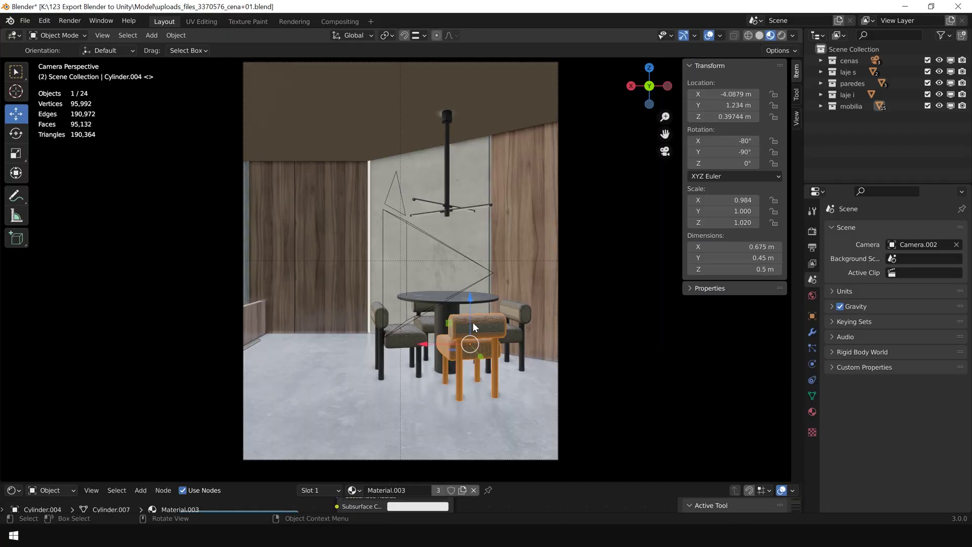
key("KP_Decimal")
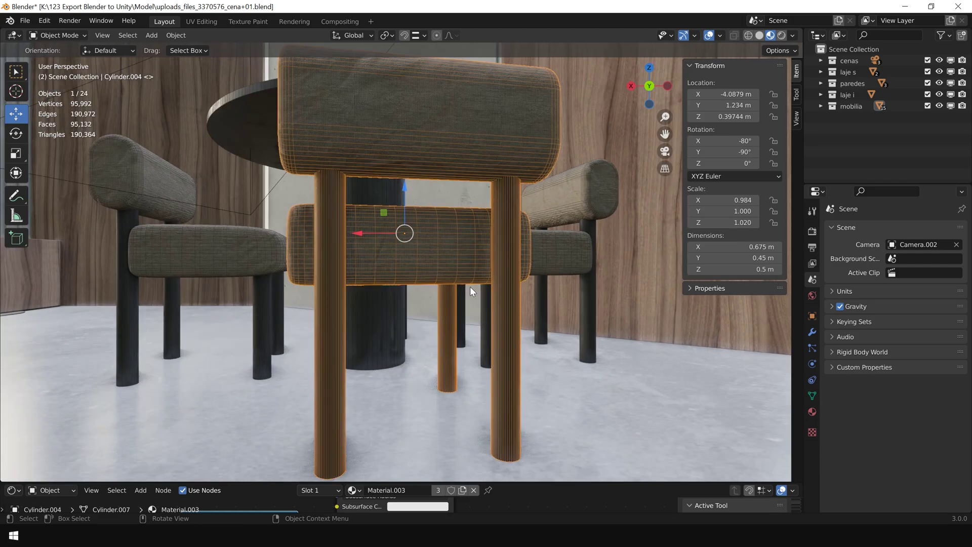
scroll(469, 287, "down", 5)
middle_click_drag(334, 217, 424, 244)
left_click(444, 267)
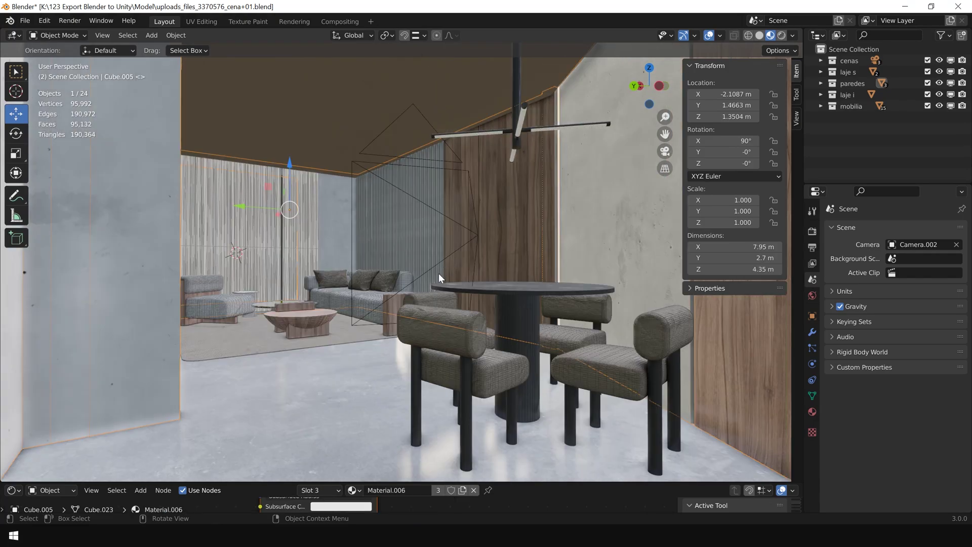
Export the whole scene as an FBX into the Model folder and select the new file
left_click(25, 20)
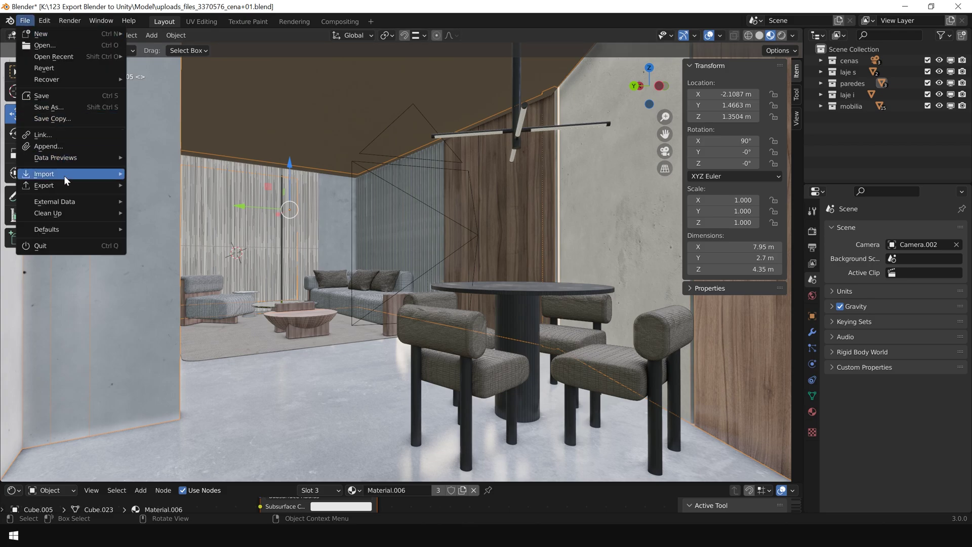
mouse_move(68, 190)
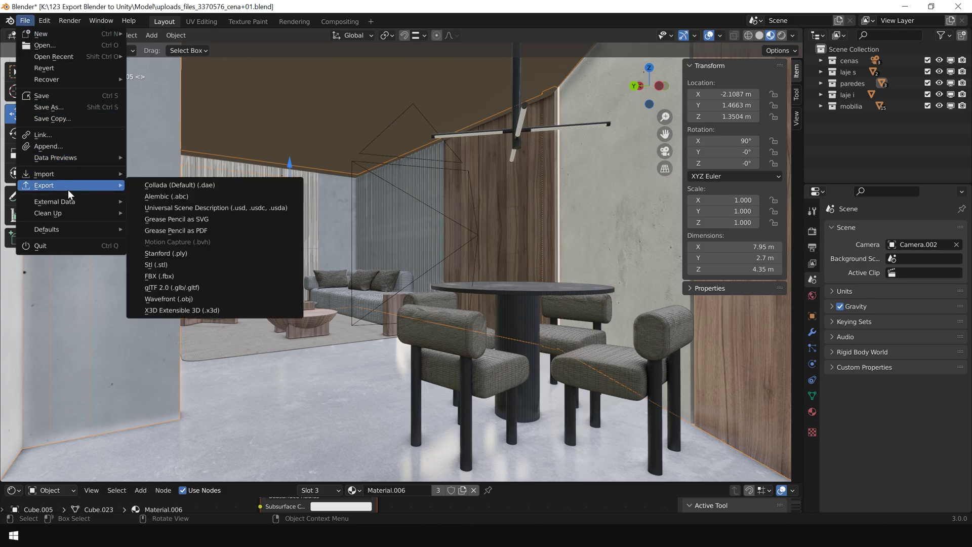
left_click(169, 274)
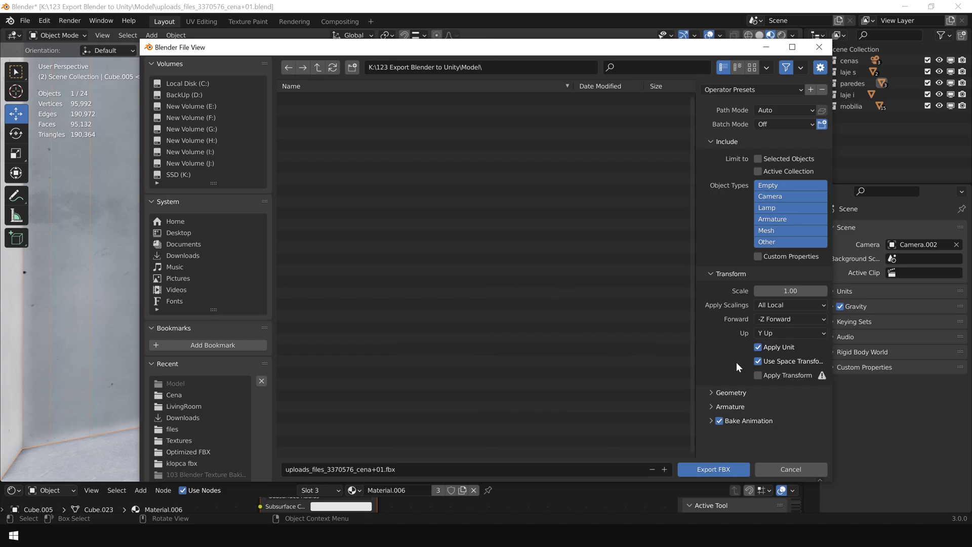
left_click(720, 470)
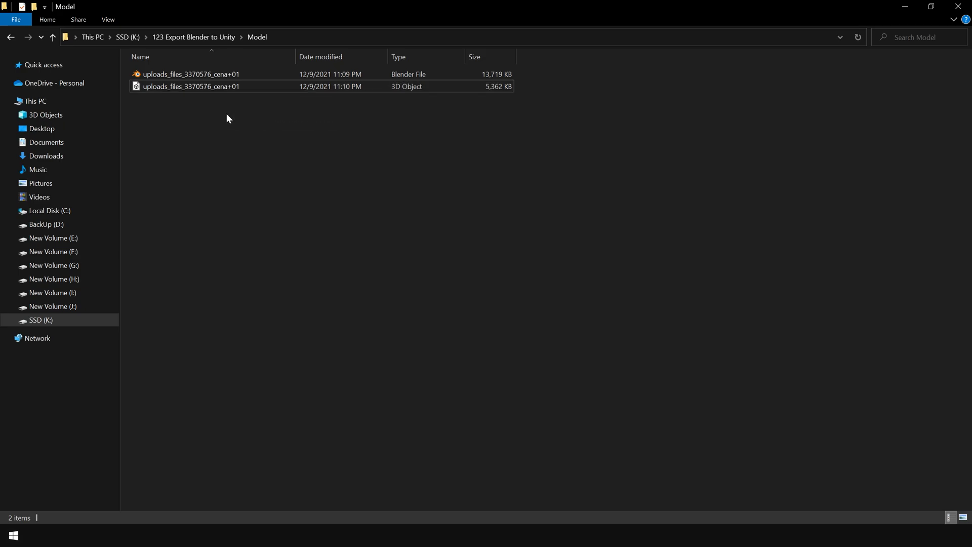
left_click(223, 91)
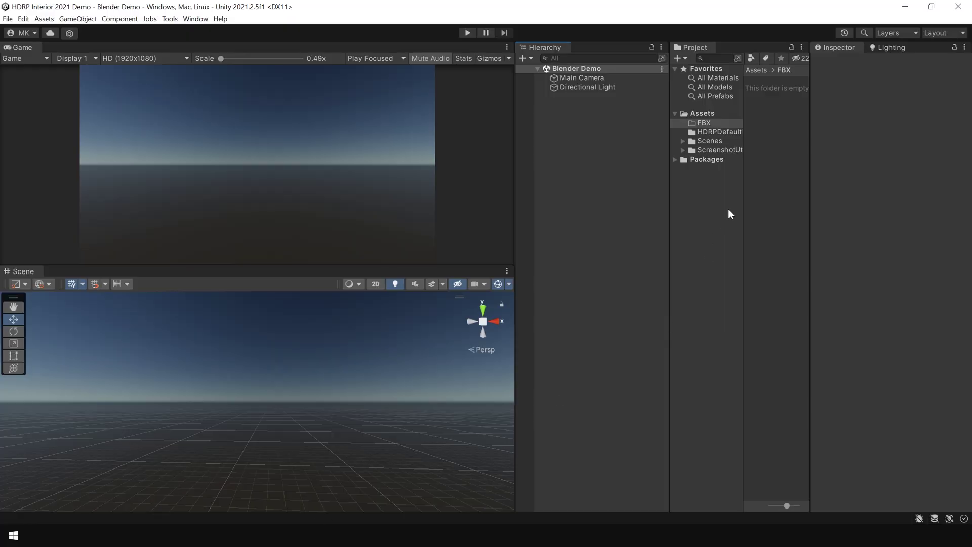
Reveal the Unity project's FBX folder in File Explorer and open it
right_click(763, 112)
left_click(709, 122)
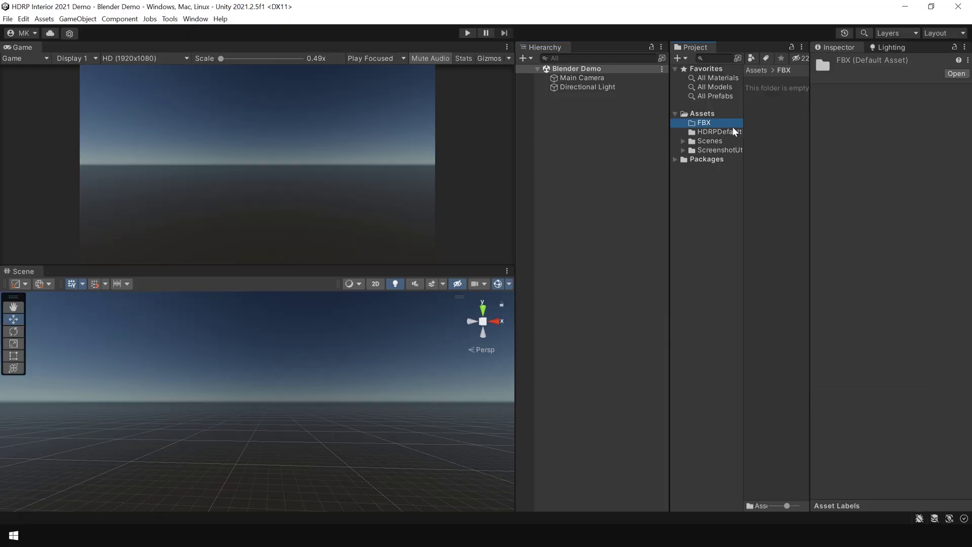
right_click(763, 123)
left_click(797, 142)
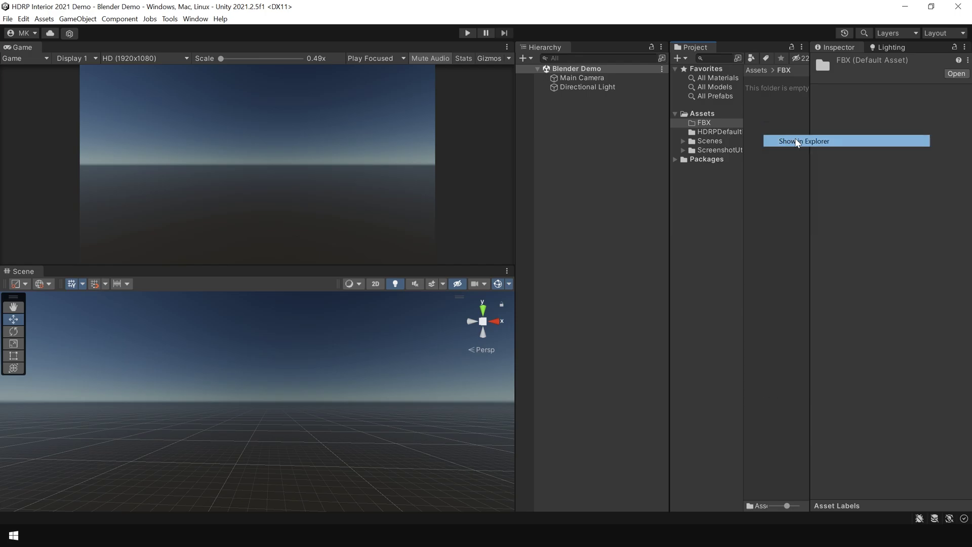
double_click(213, 120)
Create a new subfolder named '3D Model' inside Assets\FBX
right_click(268, 183)
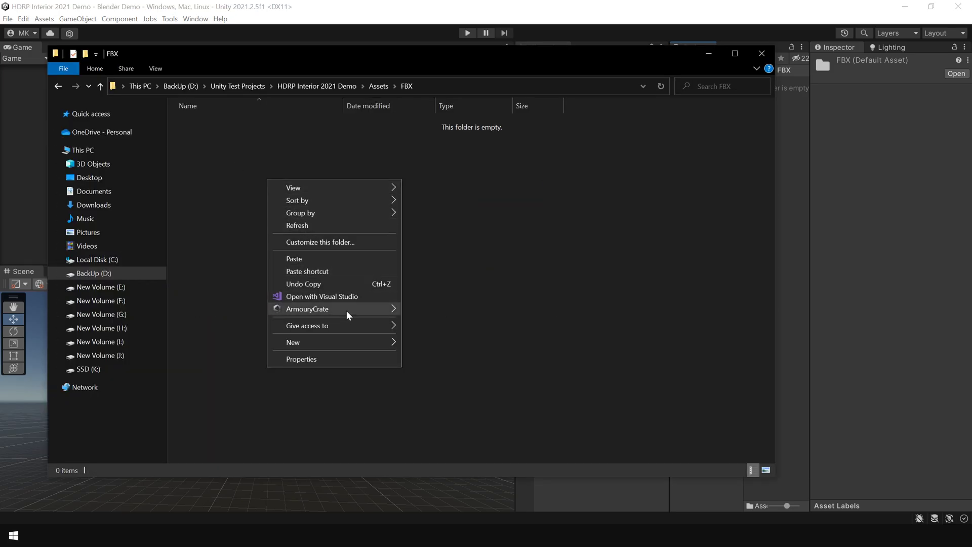
mouse_move(350, 336)
left_click(431, 343)
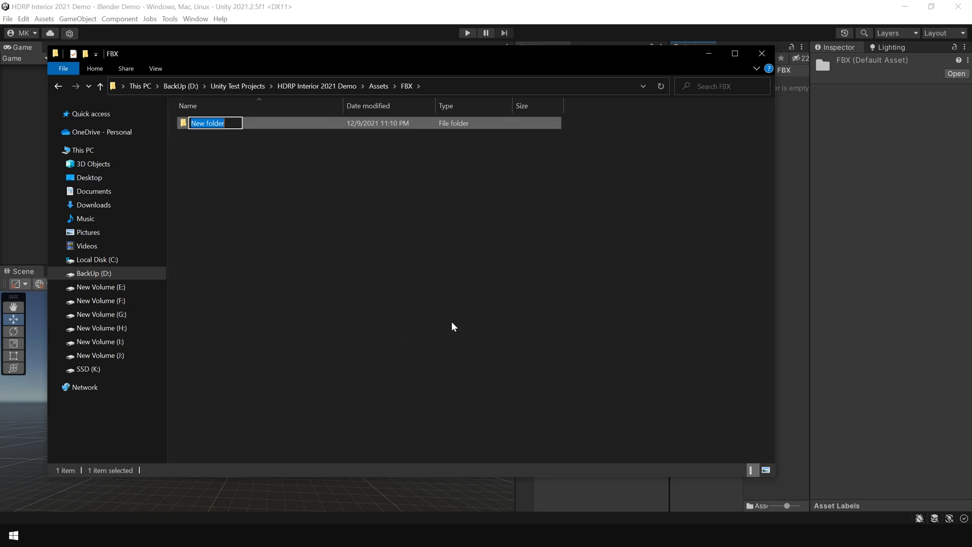
type("3D Model")
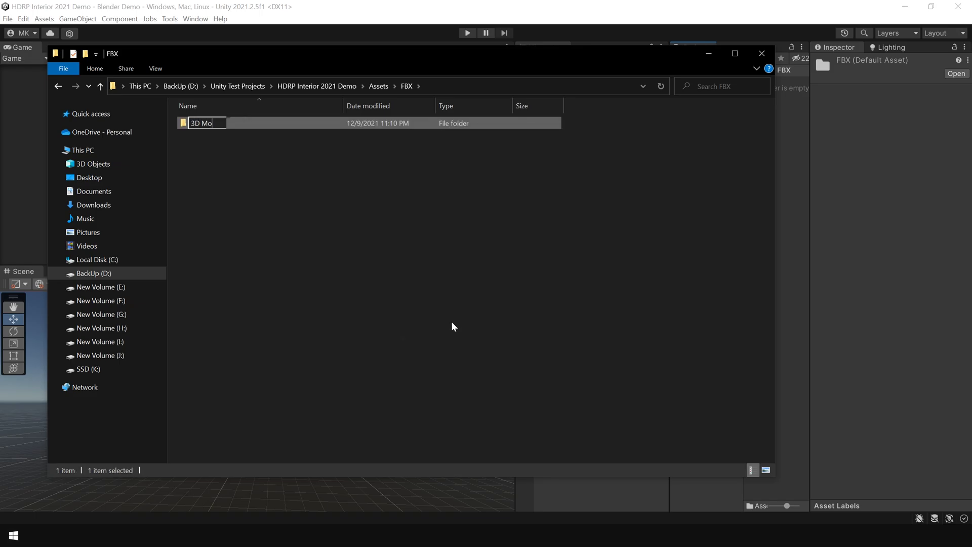
key("Return")
Paste the exported FBX into the 3D Model folder and close Explorer
double_click(208, 125)
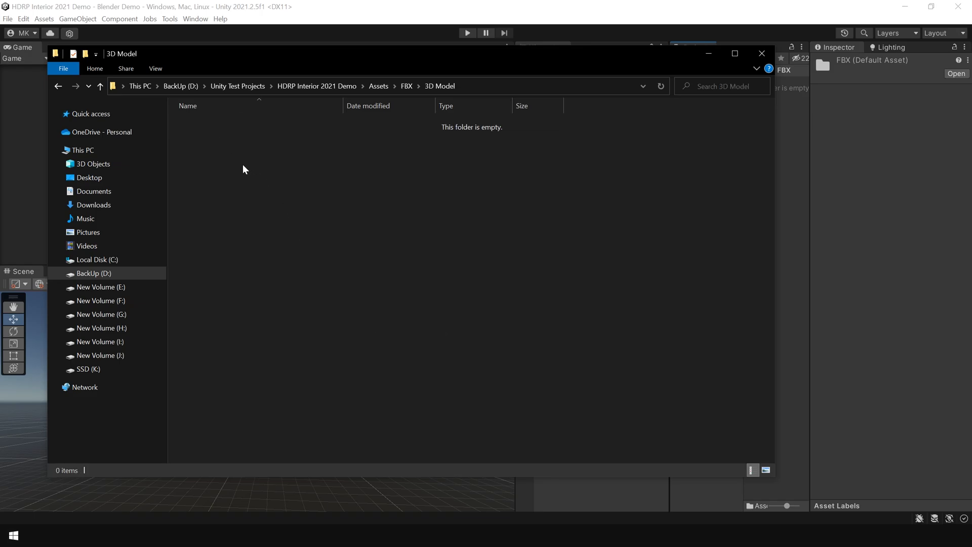
right_click(252, 172)
left_click(295, 252)
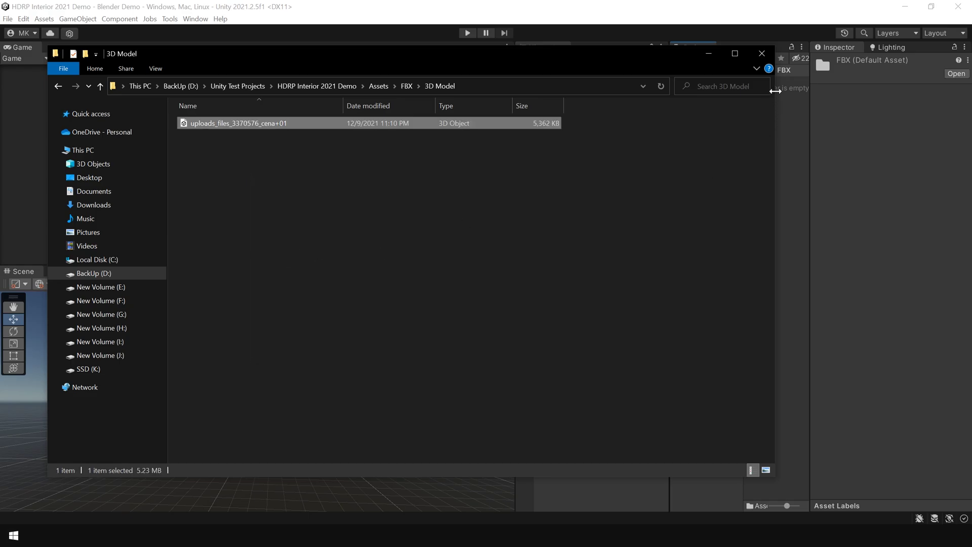
left_click(760, 53)
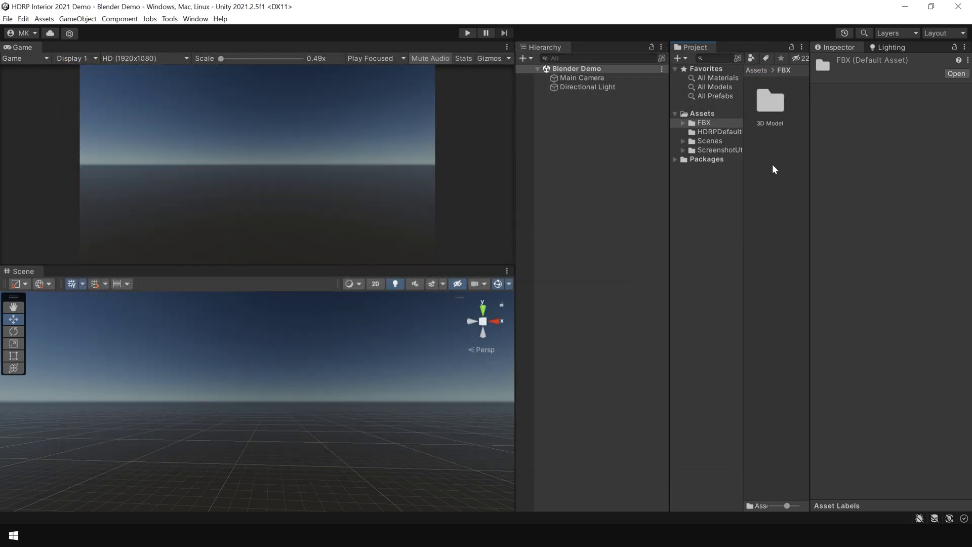
Drag the interior model from 3D Model into the Hierarchy and orbit around inside the room
double_click(770, 103)
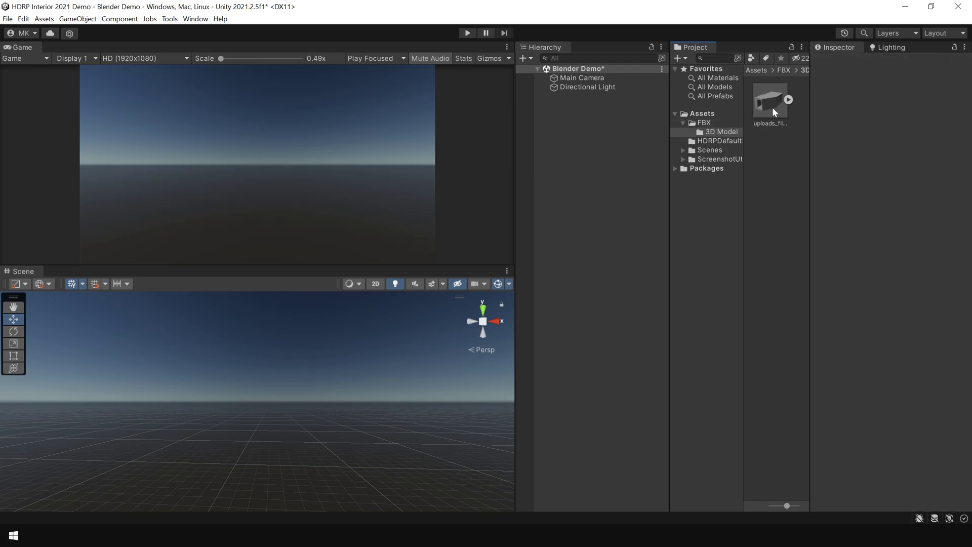
left_click_drag(772, 107, 597, 150)
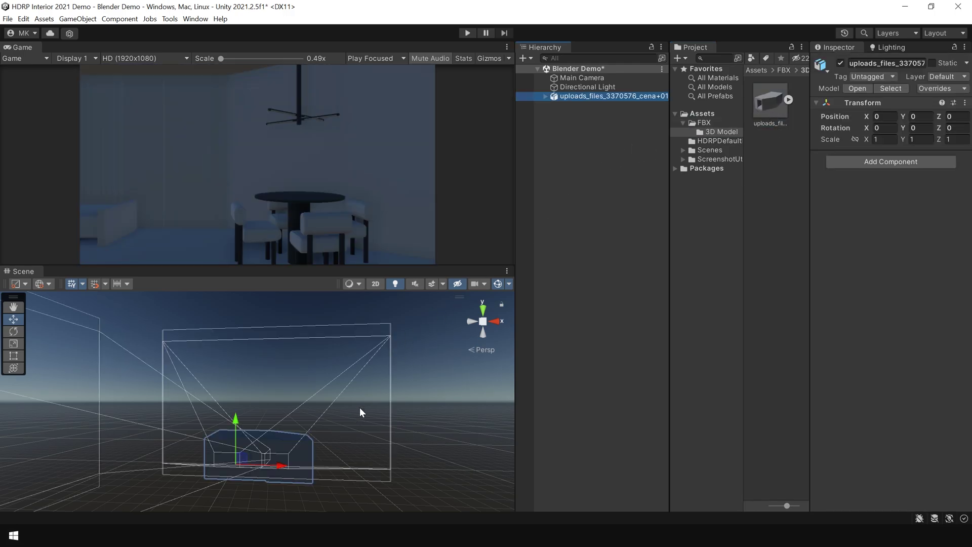
scroll(387, 415, "up", 5)
left_click_drag(369, 375, 137, 406, "alt")
left_click(559, 331)
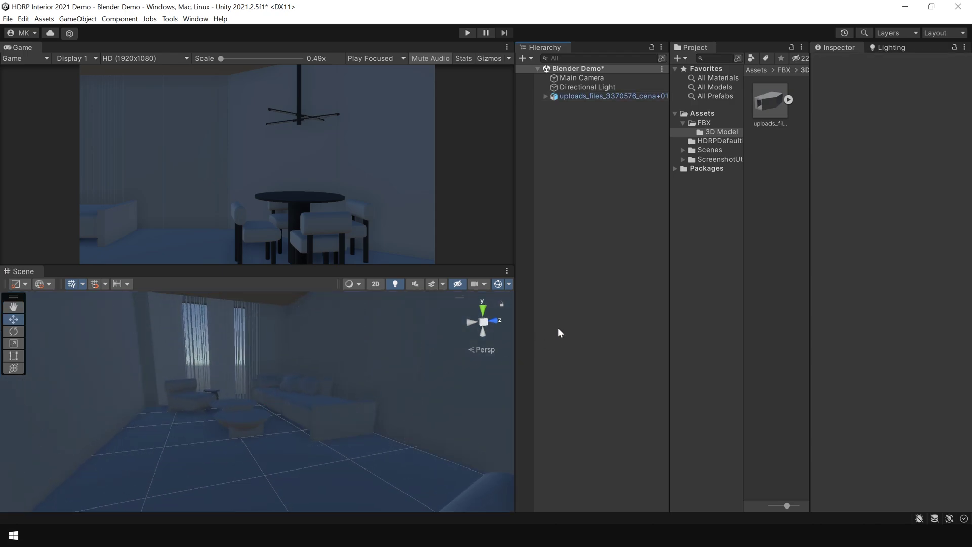
left_click_drag(414, 382, 405, 362, "alt")
left_click_drag(362, 394, 298, 407, "alt")
Extract the FBX's embedded materials into the 3D Model folder
left_click(771, 108)
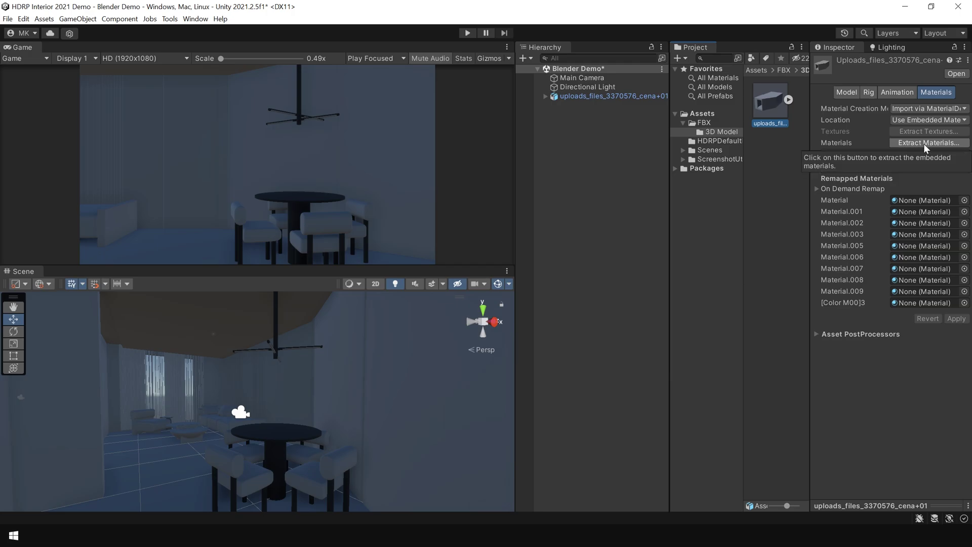
left_click(923, 144)
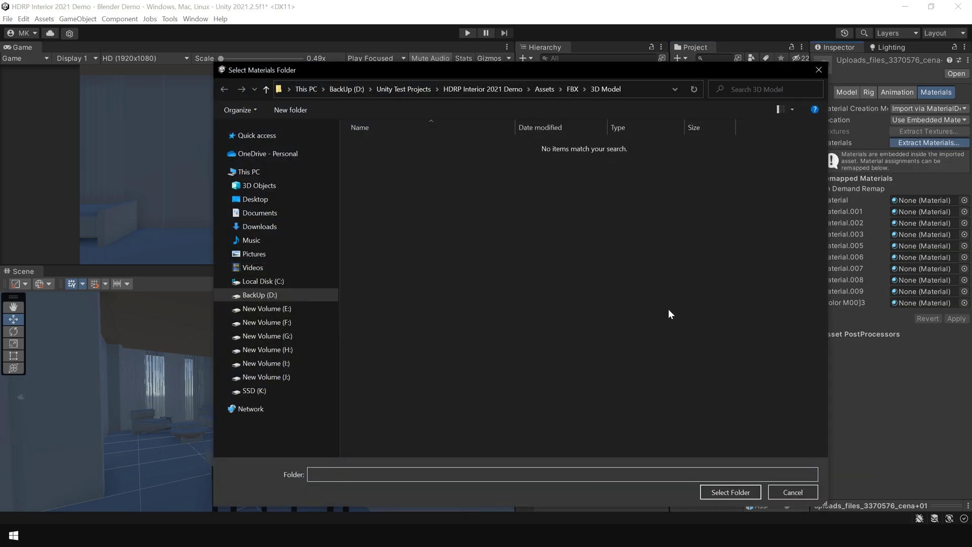
left_click(737, 493)
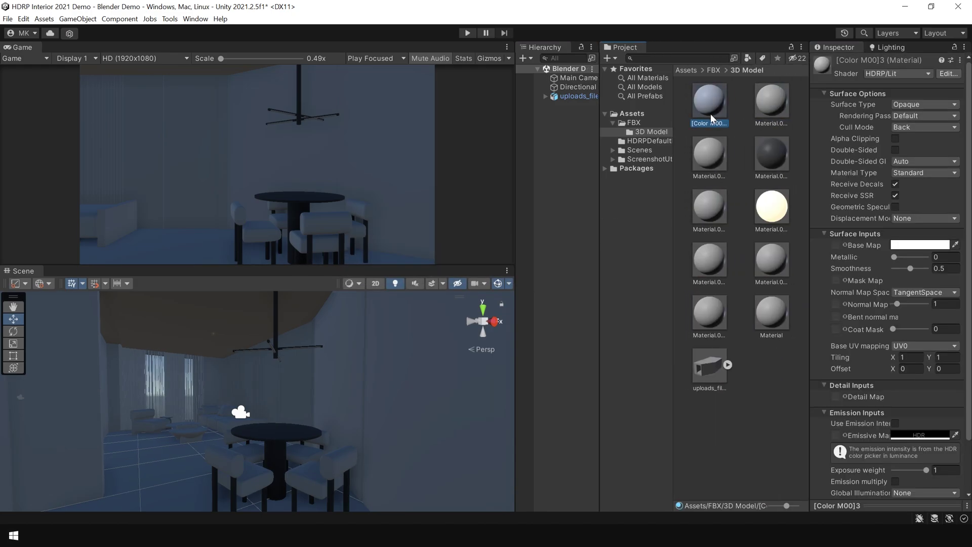
Inspect the extracted materials one by one, including Material.002, Material.009 and [Color M00]3
left_click(758, 111)
left_click(762, 161)
left_click(704, 161)
scroll(862, 247, "down", 2)
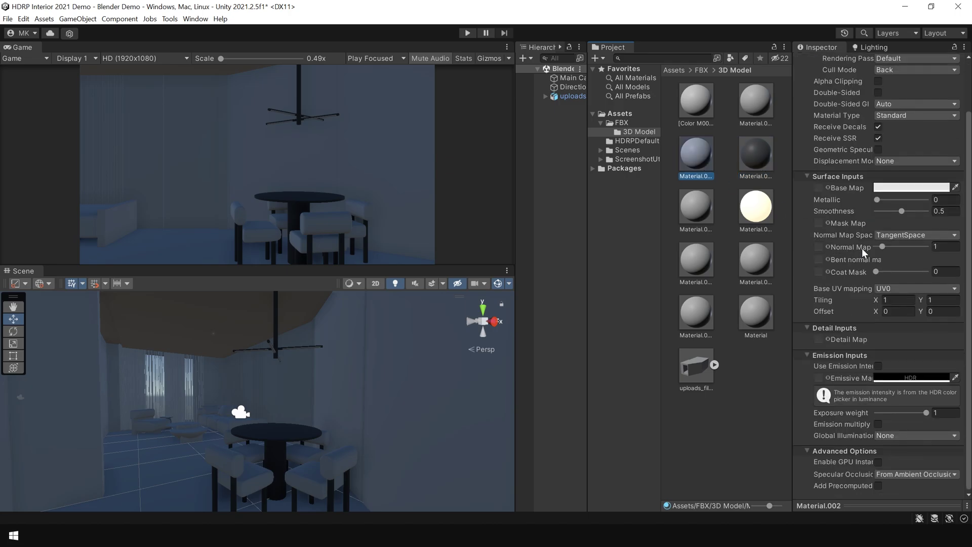
left_click(745, 222)
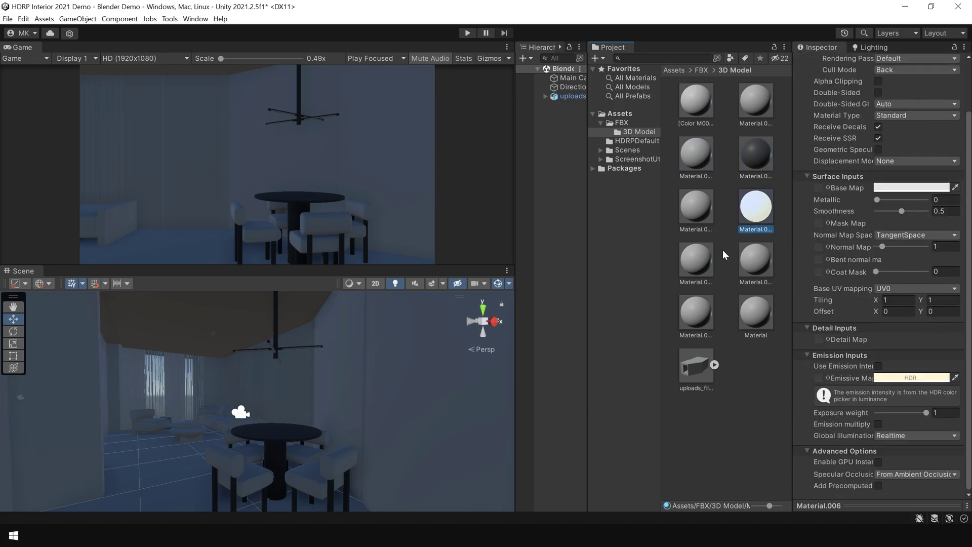
left_click(708, 258)
left_click(750, 303)
left_click(703, 311)
left_click(754, 259)
left_click(696, 208)
left_click(755, 207)
left_click(755, 157)
left_click(697, 150)
left_click(696, 121)
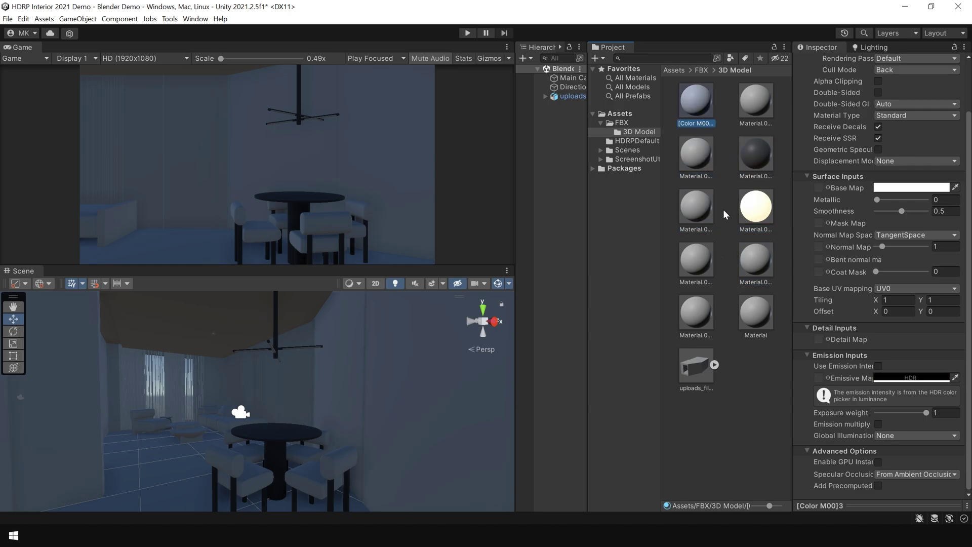
Back in Blender, select the round table and zoom in close on it
key("alt+Tab")
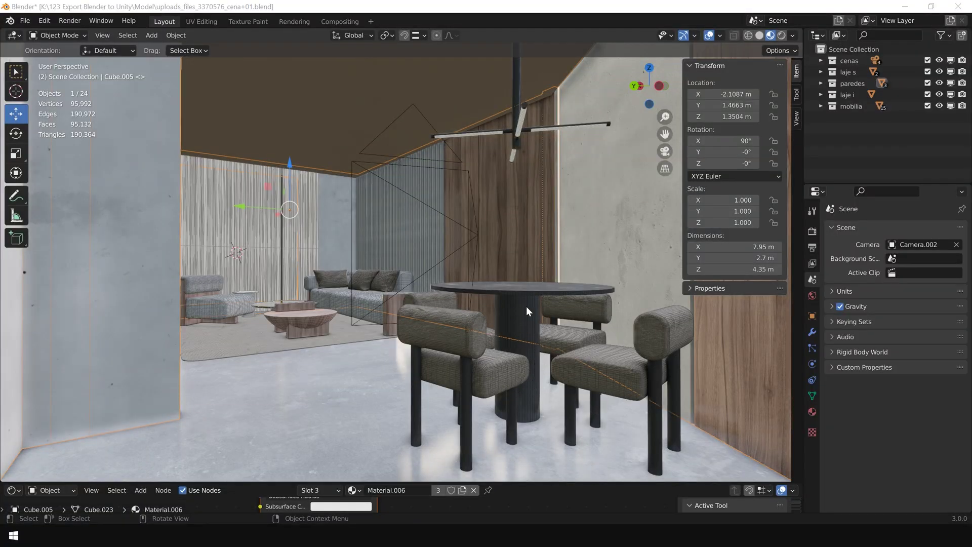
left_click(521, 292)
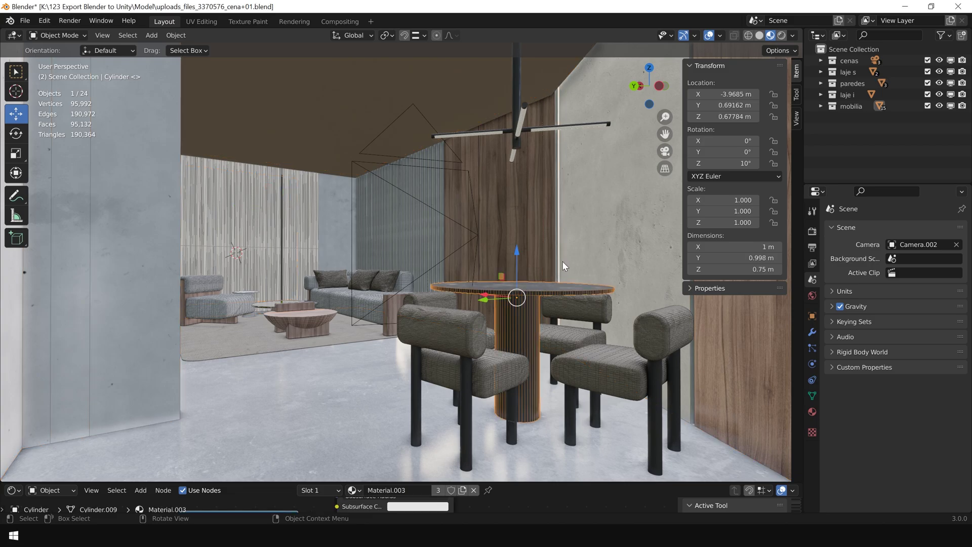
scroll(562, 262, "up", 5)
middle_click_drag(562, 262, 480, 230)
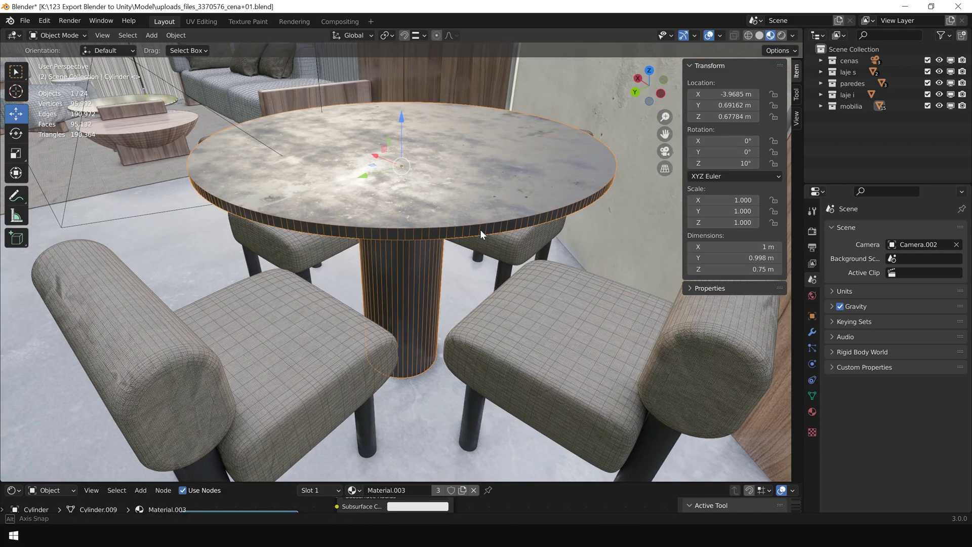
Enlarge the lower area as a Shader Editor and zoom onto Material.003's Image Texture node
left_click_drag(517, 481, 512, 305)
left_click(22, 311)
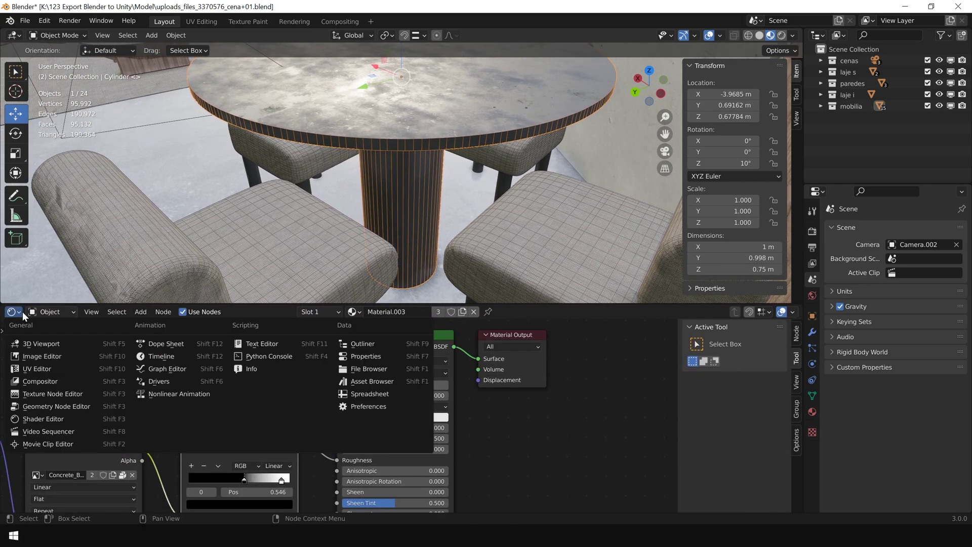
left_click(53, 419)
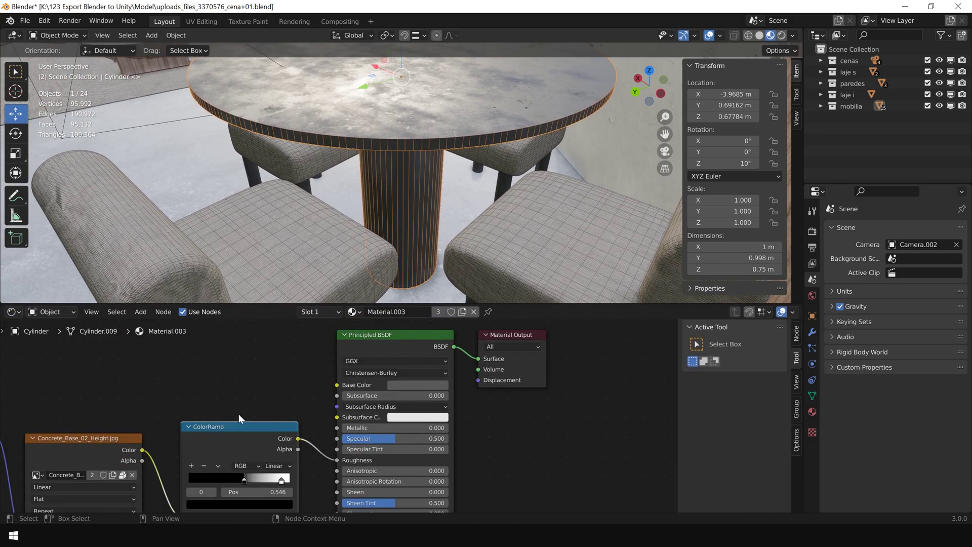
middle_click_drag(241, 412, 461, 353)
scroll(425, 358, "down", 2)
mouse_move(315, 402)
left_mouse_down()
mouse_move(335, 404)
mouse_move(315, 393)
left_mouse_up()
scroll(355, 420, "up", 4)
scroll(355, 420, "up", 2)
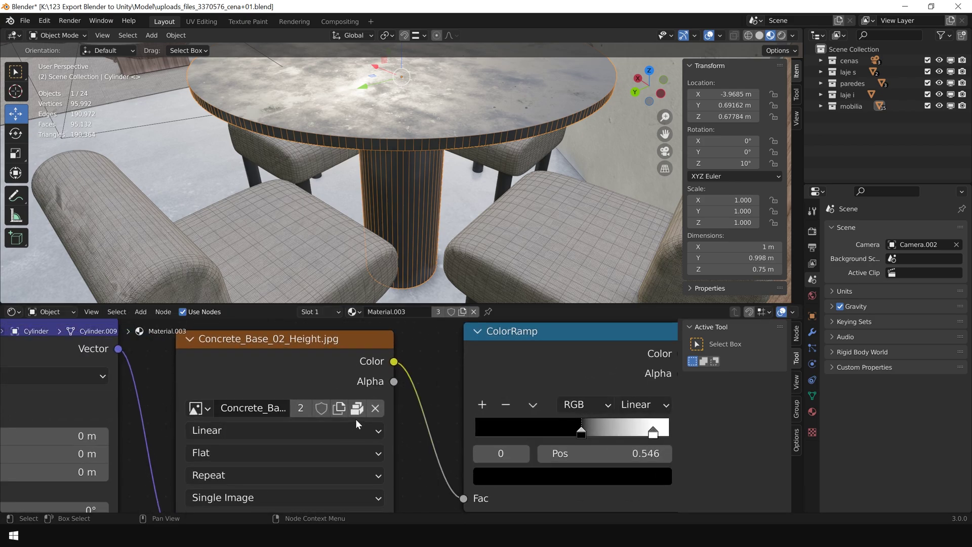
scroll(372, 410, "down", 2)
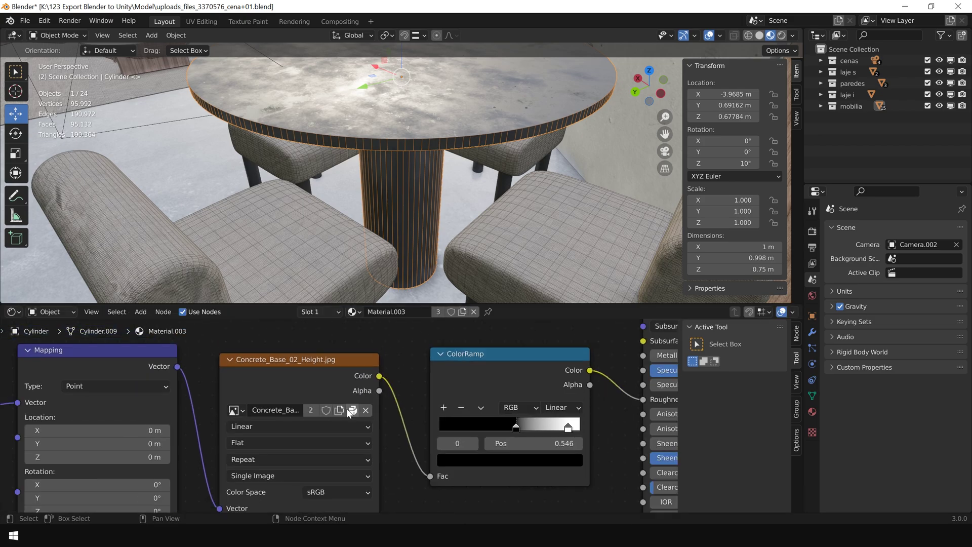
scroll(356, 412, "up", 1)
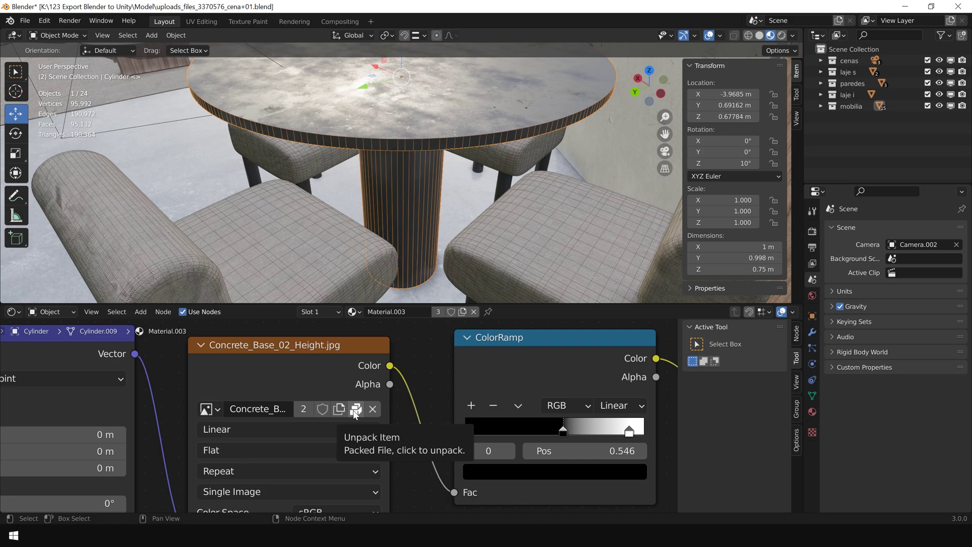
Turn off Automatically Pack Resources under File > External Data
key("Home")
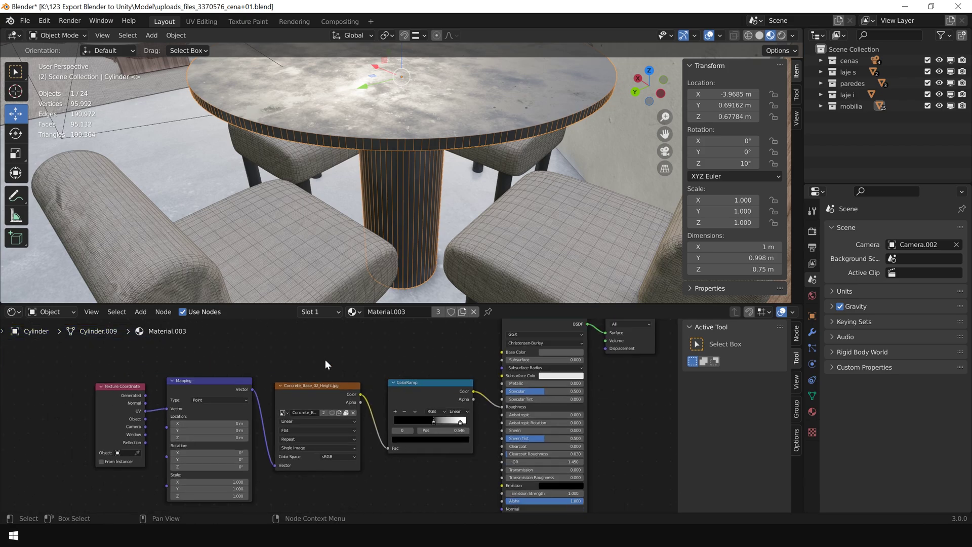
left_click(25, 20)
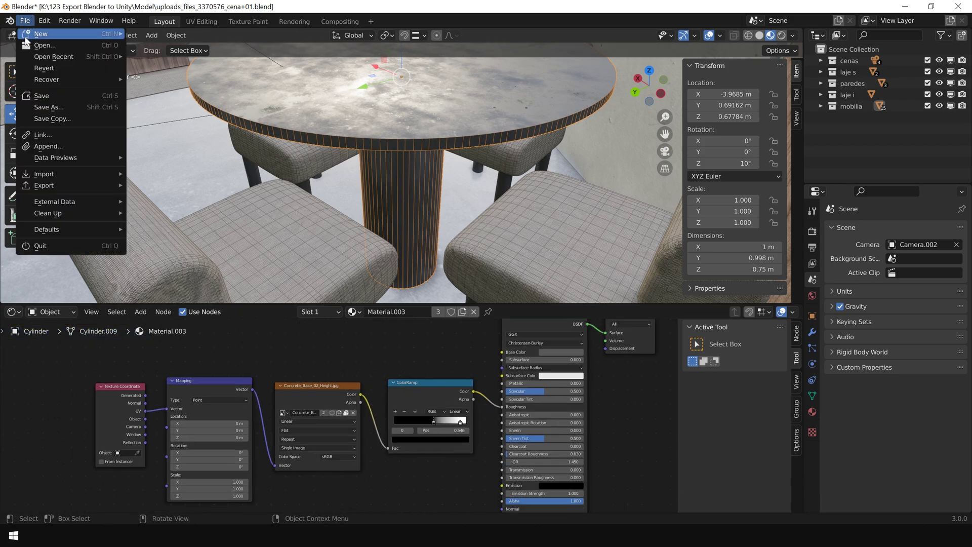
mouse_move(62, 200)
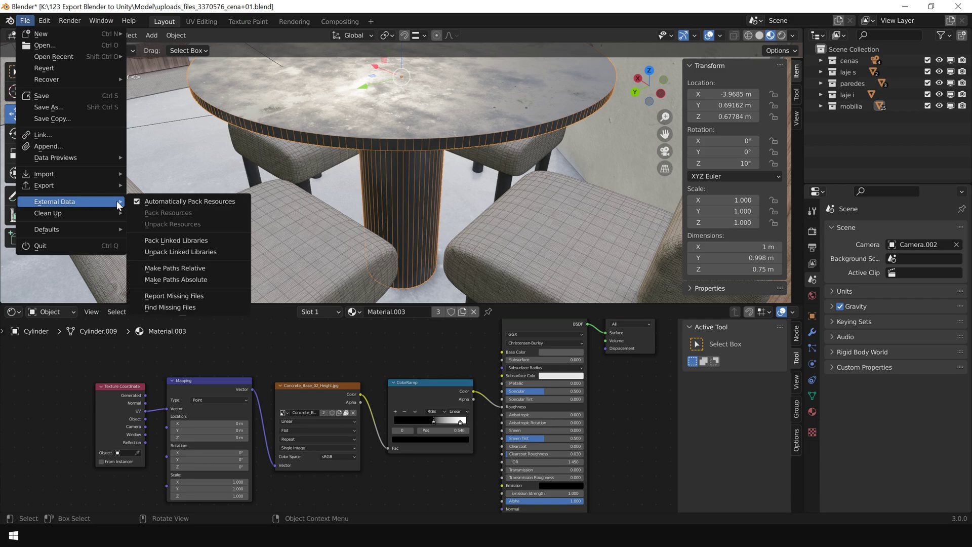
left_click(135, 201)
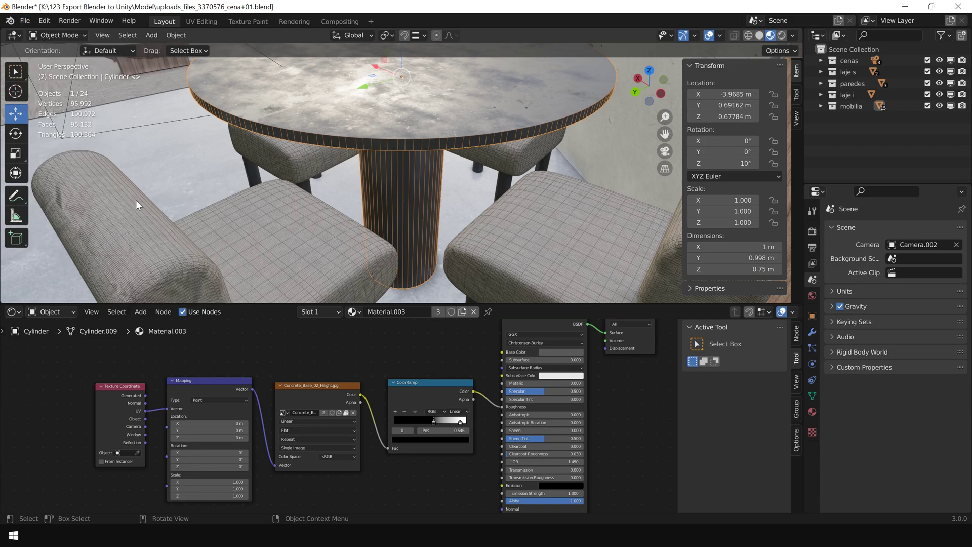
Unpack Resources using files in the current directory, beside the .blend file
left_click(23, 24)
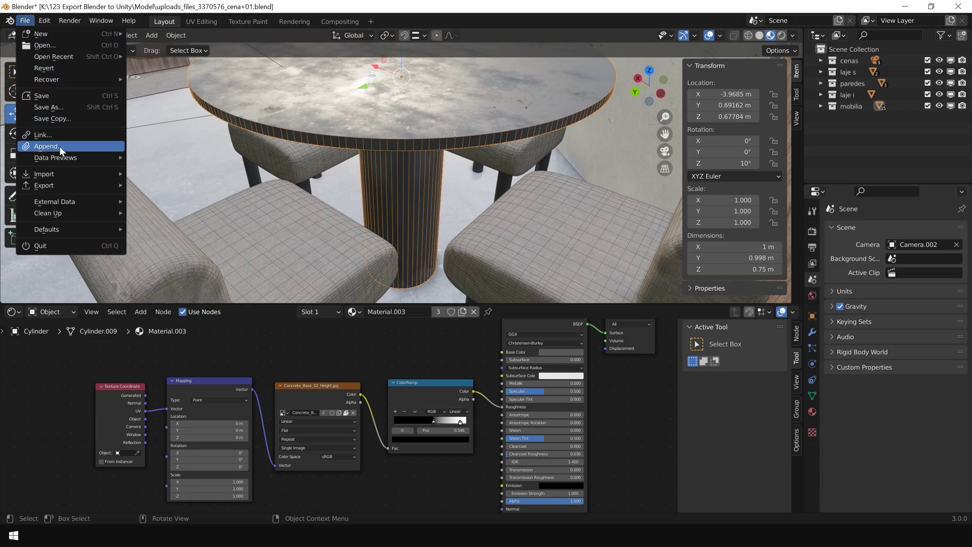
mouse_move(78, 198)
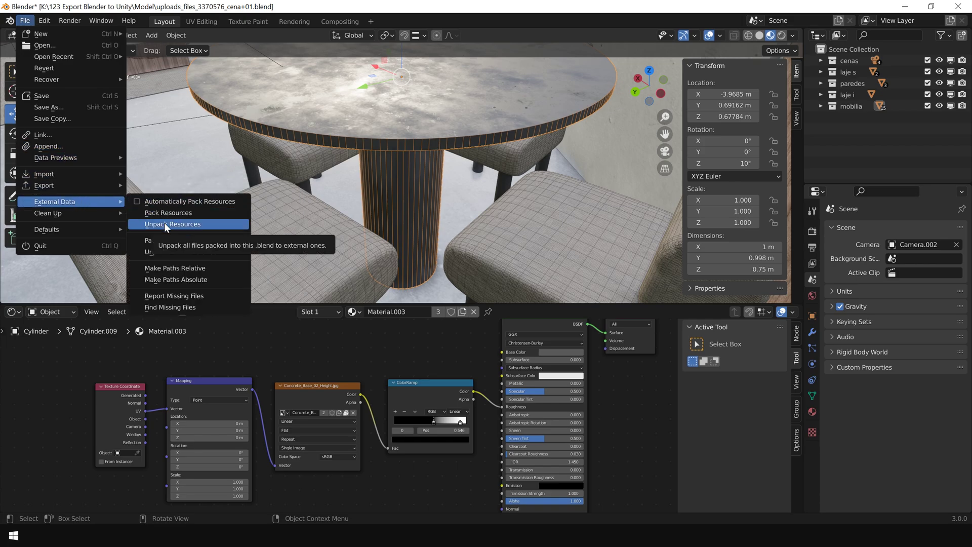
left_click(187, 224)
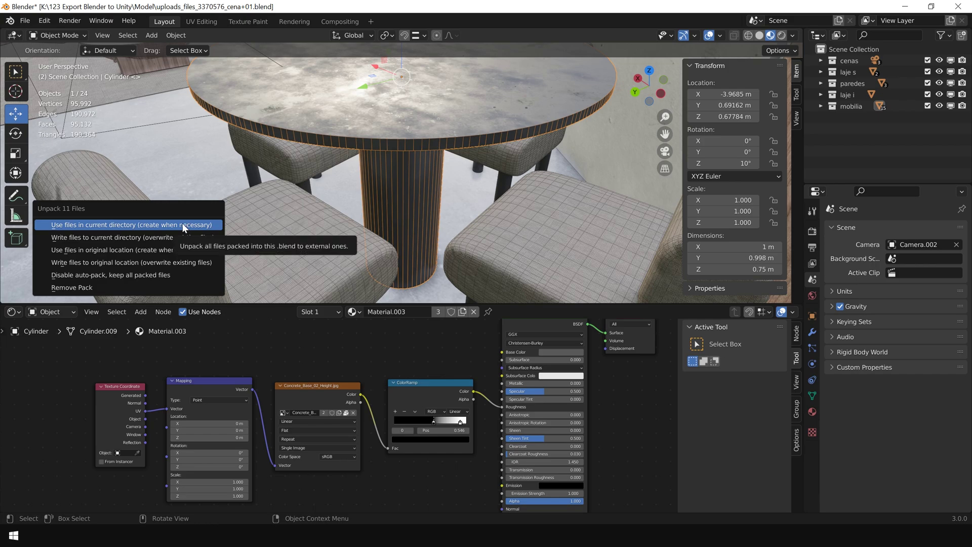
left_click(183, 223)
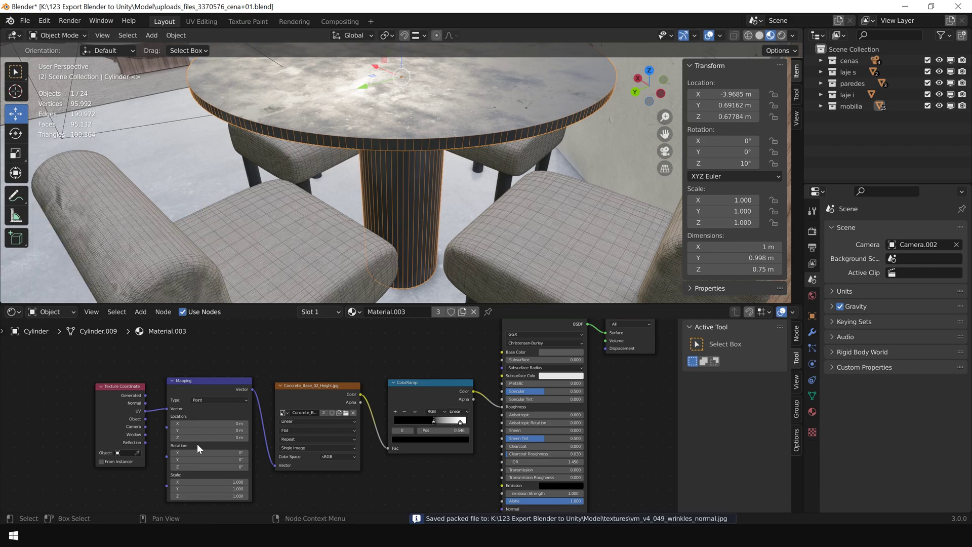
Open the new textures folder in Explorer and select the unpacked texture files
key("alt+Tab")
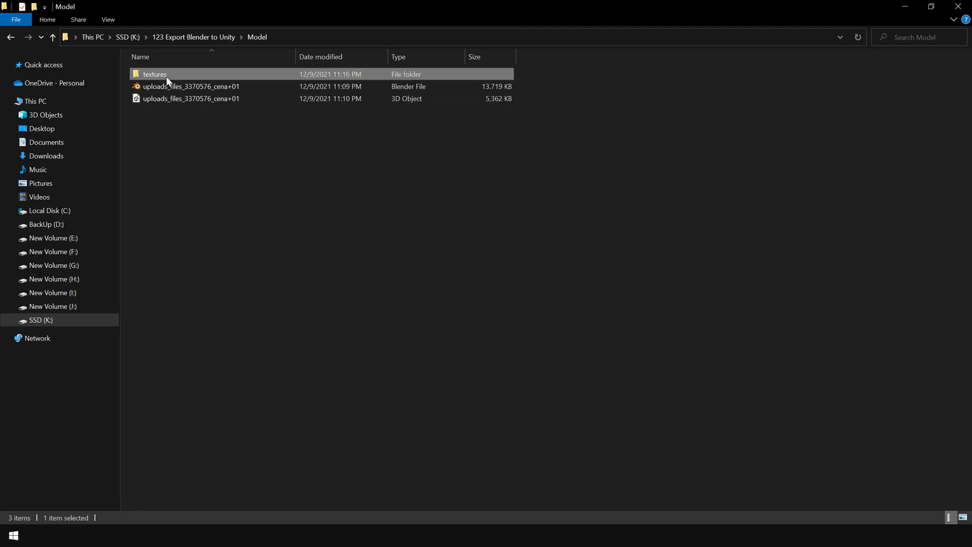
double_click(166, 77)
left_click_drag(860, 137, 158, 87)
left_click_drag(154, 145, 545, 358)
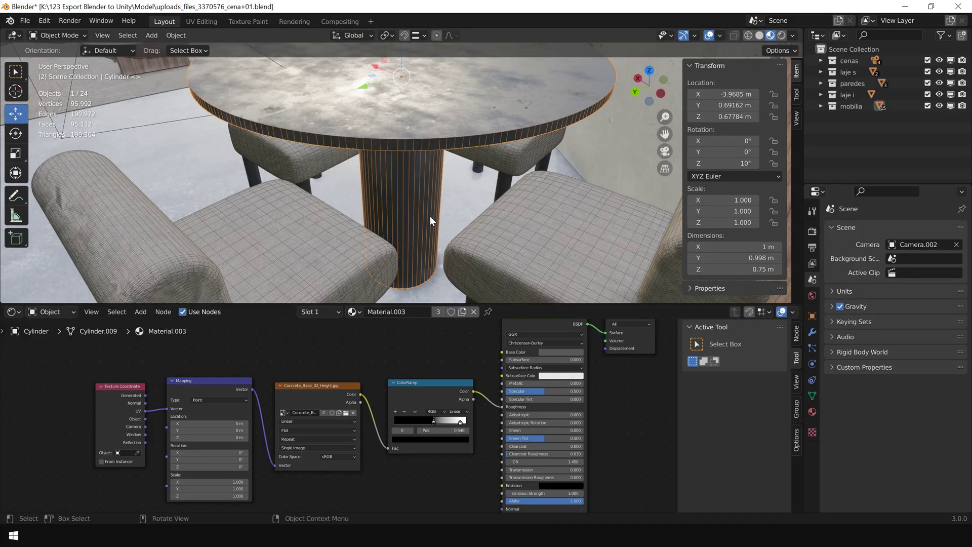
middle_click_drag(430, 217, 437, 152)
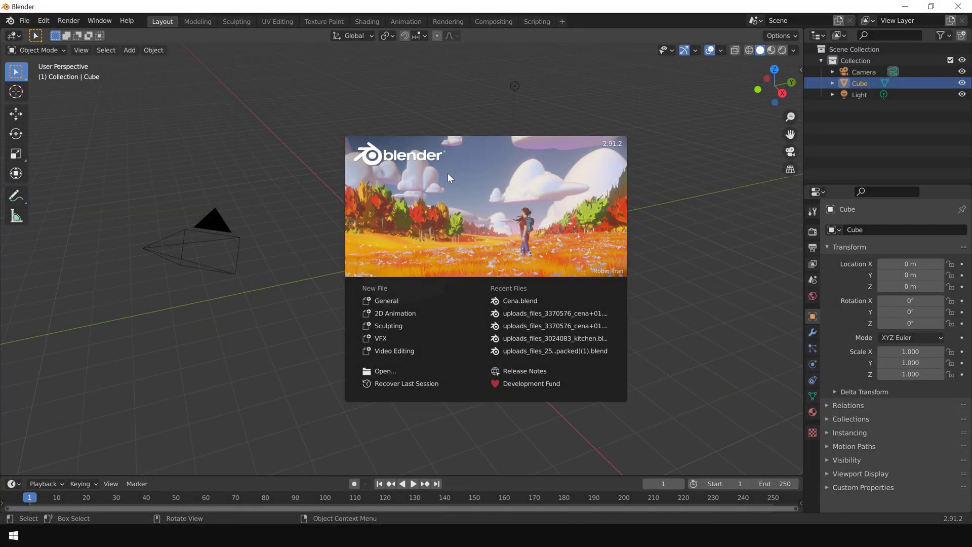
left_click(23, 21)
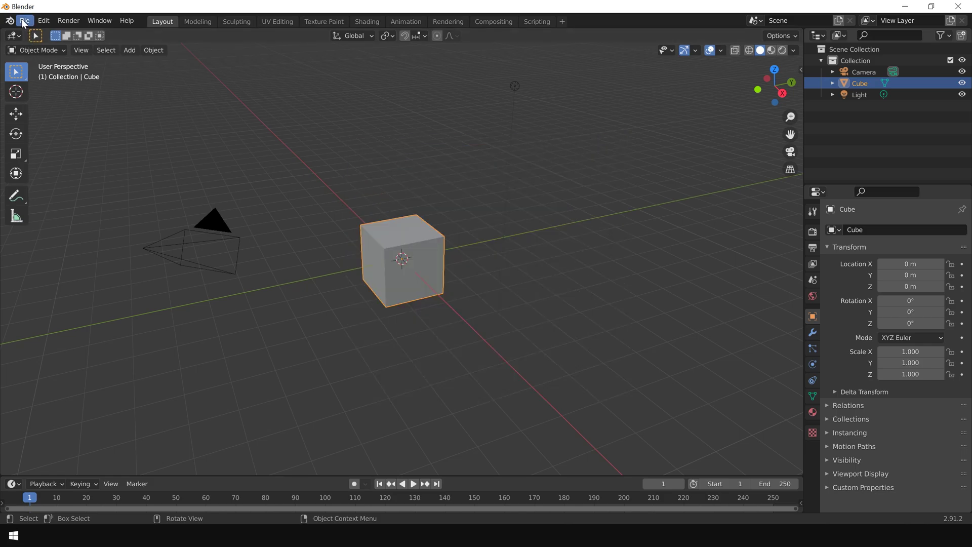
left_click(24, 21)
mouse_move(55, 199)
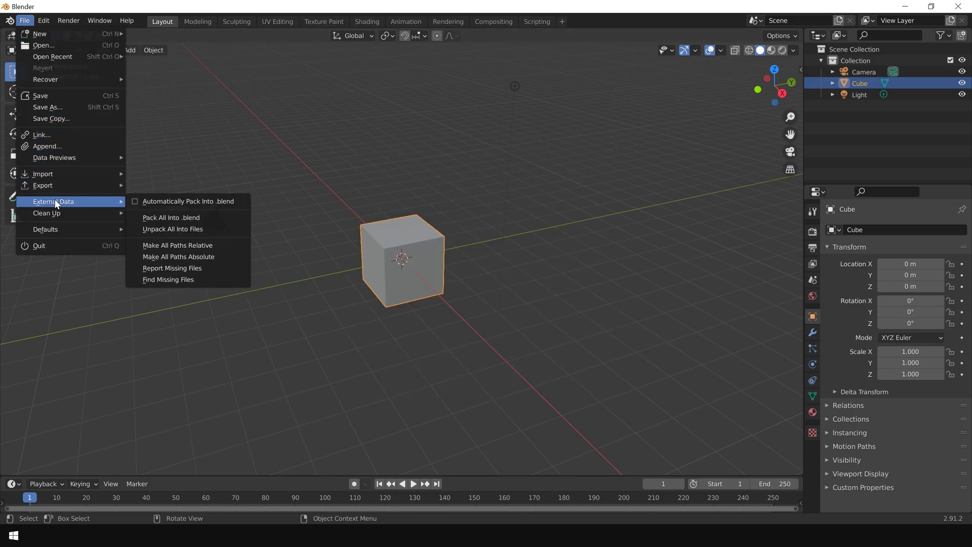
left_click(174, 230)
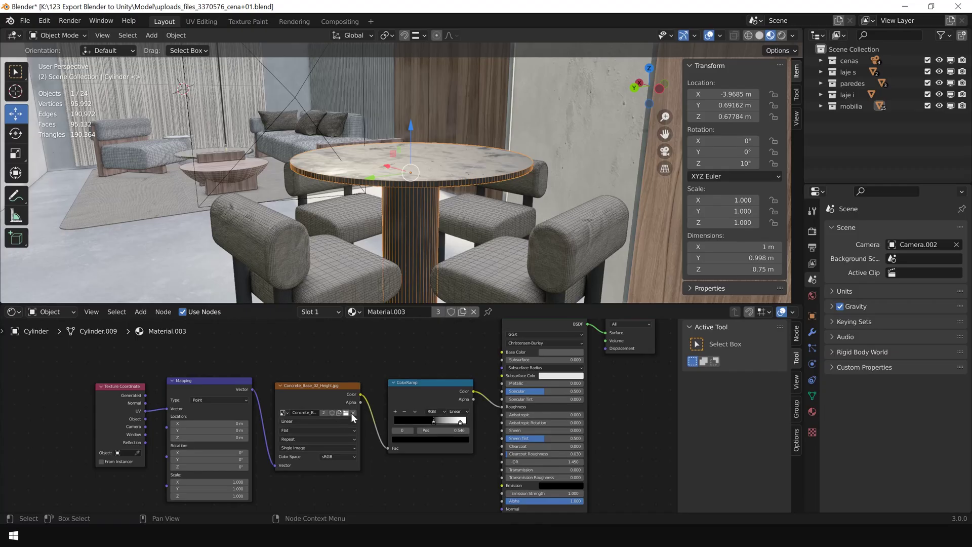
Maximise the table's shader graph and box-select the ColorRamp between the height image and Principled BSDF
scroll(351, 415, "up", 3)
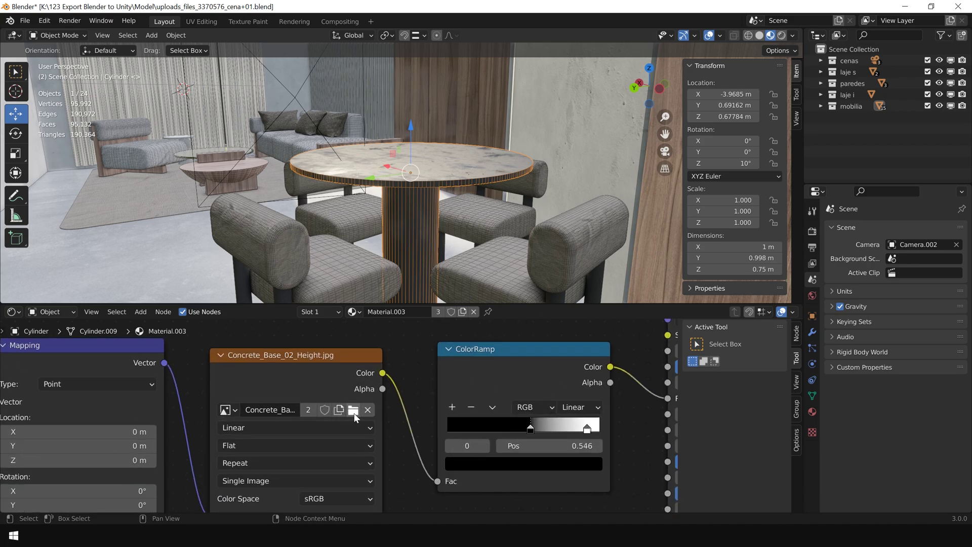
middle_click_drag(367, 414, 386, 408)
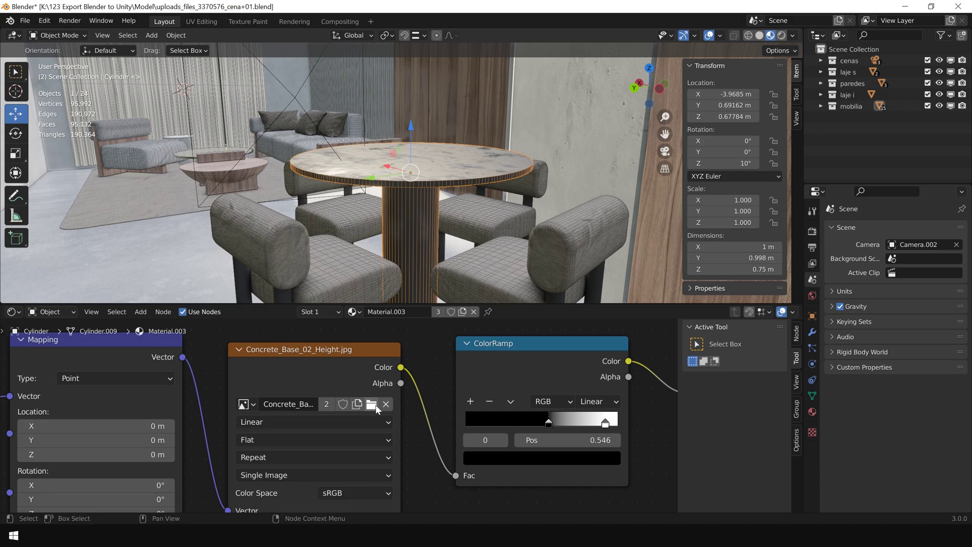
key("ctrl+space")
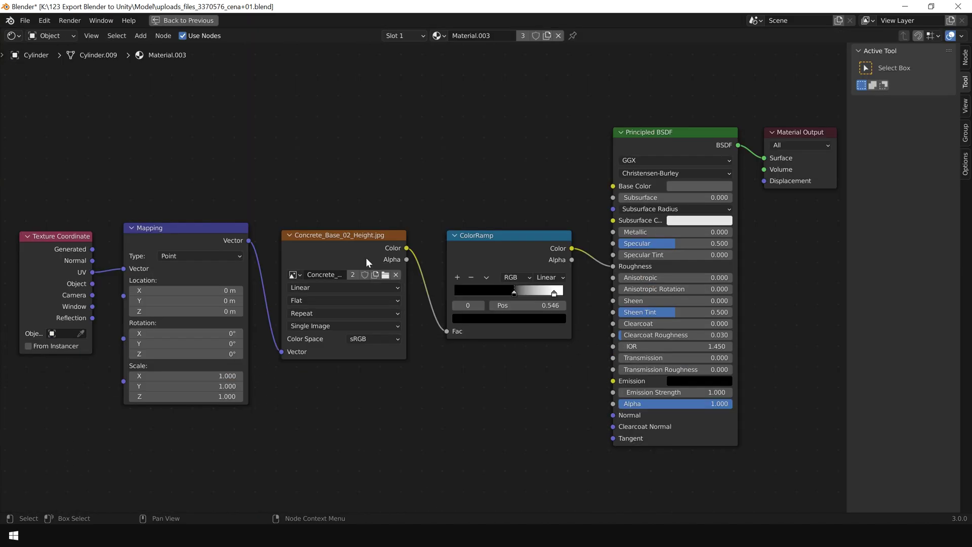
left_click_drag(358, 229, 361, 239)
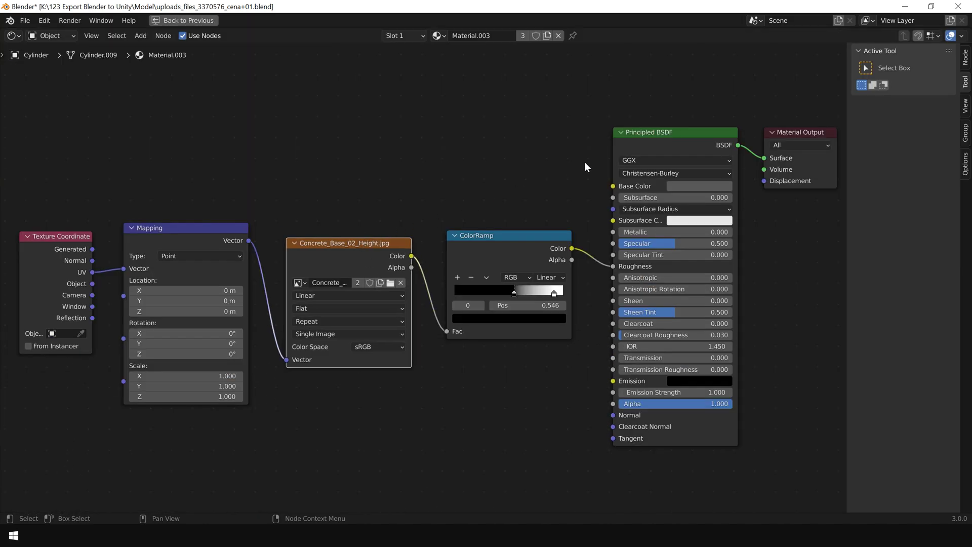
left_click(673, 135)
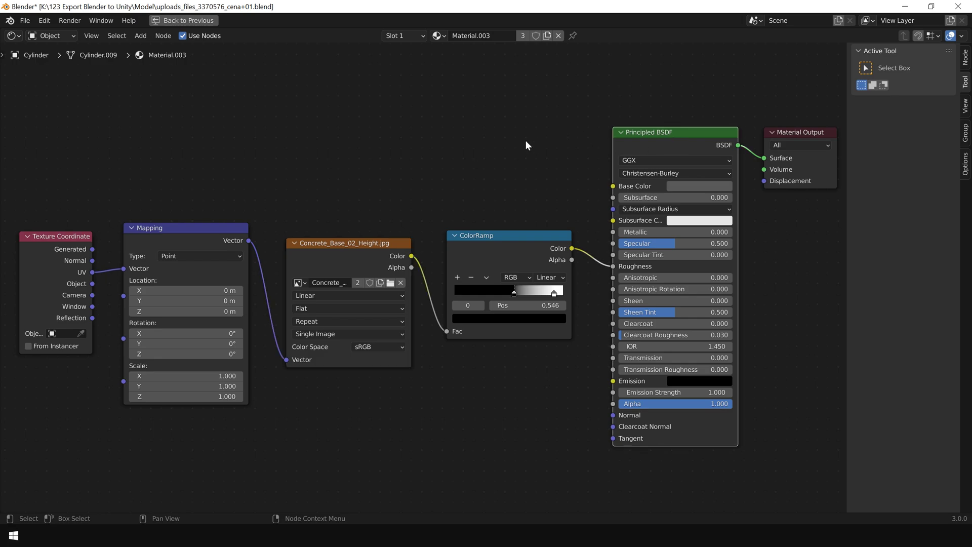
left_click(507, 192)
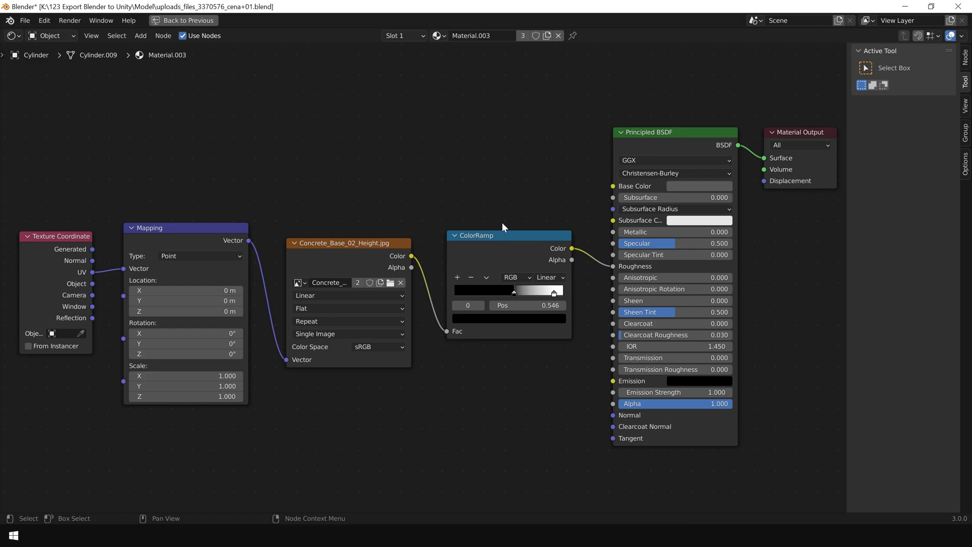
left_click_drag(503, 234, 506, 232)
left_click_drag(434, 196, 582, 366, "ctrl")
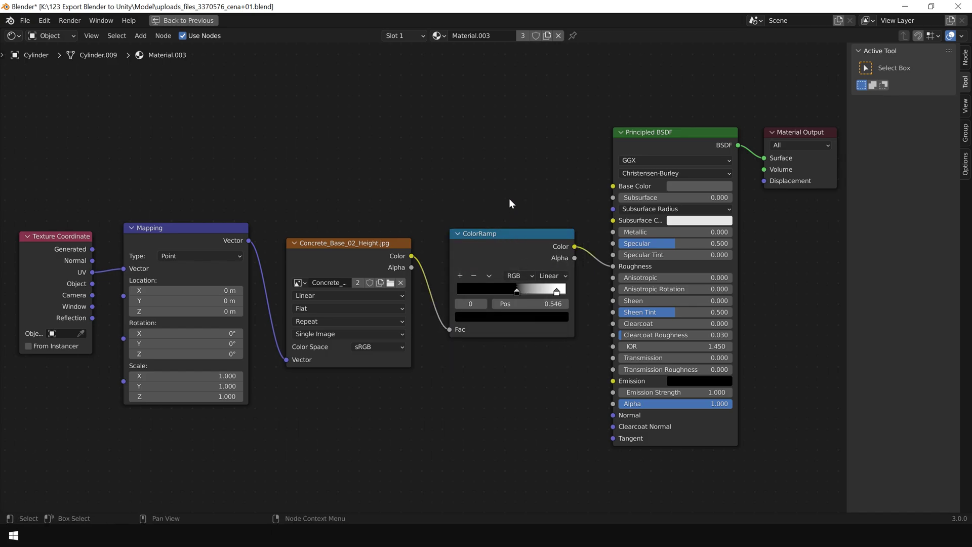
left_click_drag(503, 233, 501, 234)
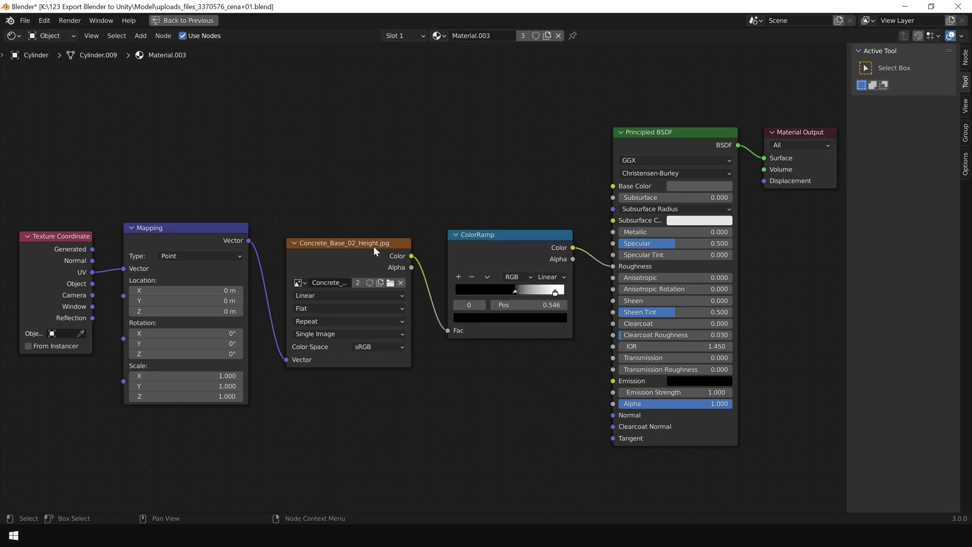
Link Concrete_Base_02_Height.jpg's Color directly to Base Color and delete the ColorRamp node
left_click_drag(375, 250, 383, 245)
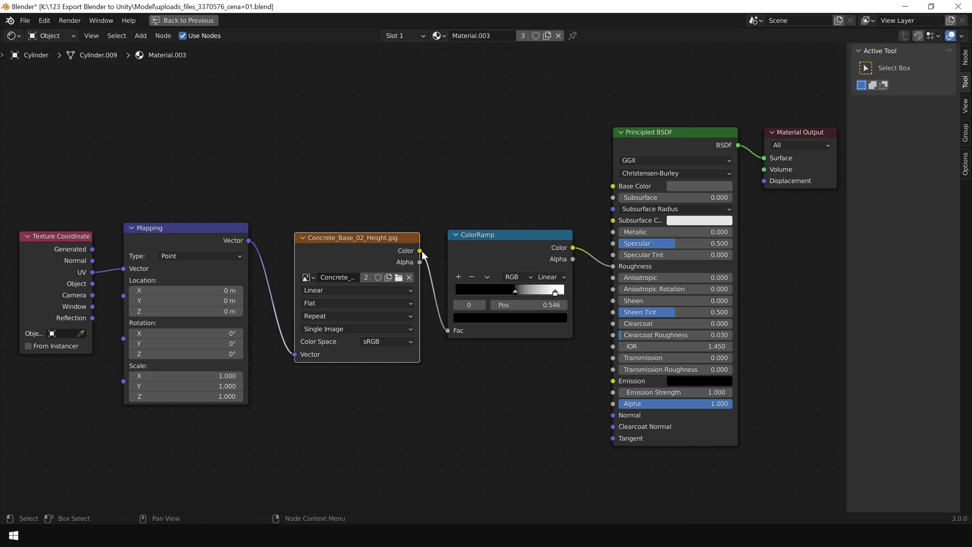
left_click_drag(419, 251, 616, 187)
left_click_drag(515, 249, 533, 260)
key("Delete")
key("Home")
key("ctrl+space")
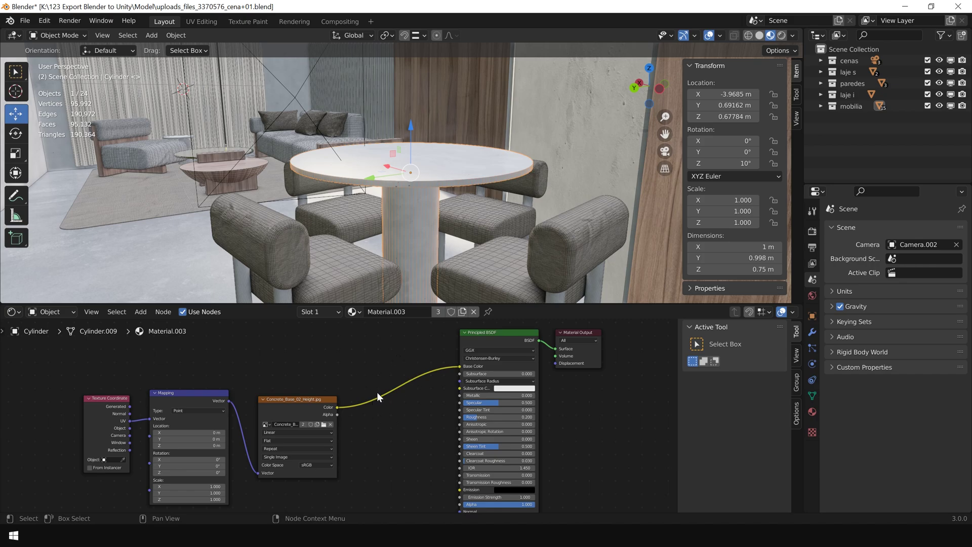
On the chair's Material.008, link the driftwood image's Color straight to Base Color
left_click(503, 271)
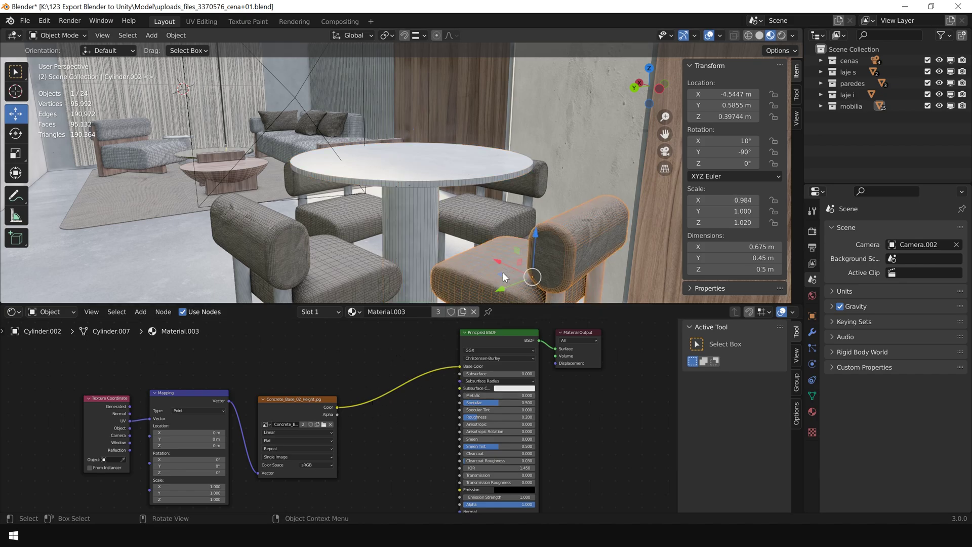
left_click(812, 412)
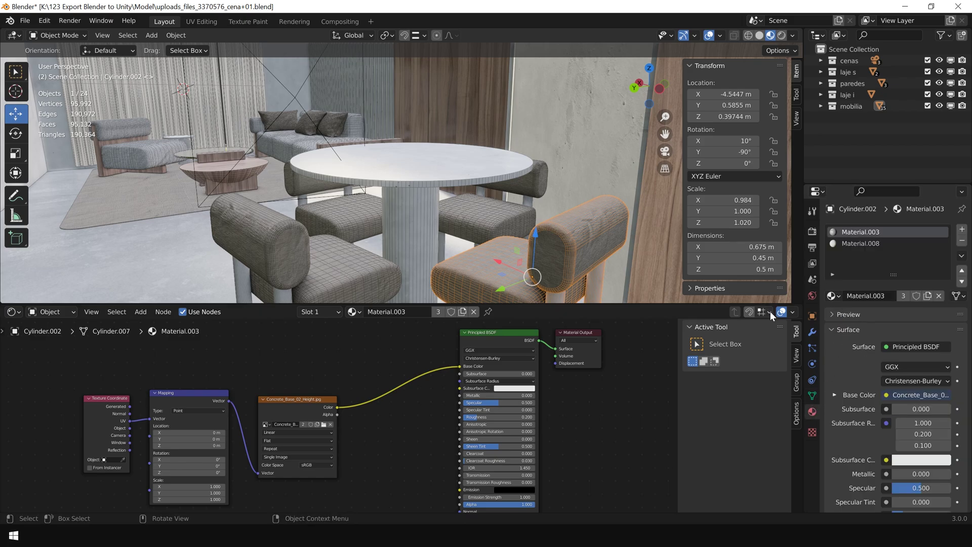
left_click(855, 244)
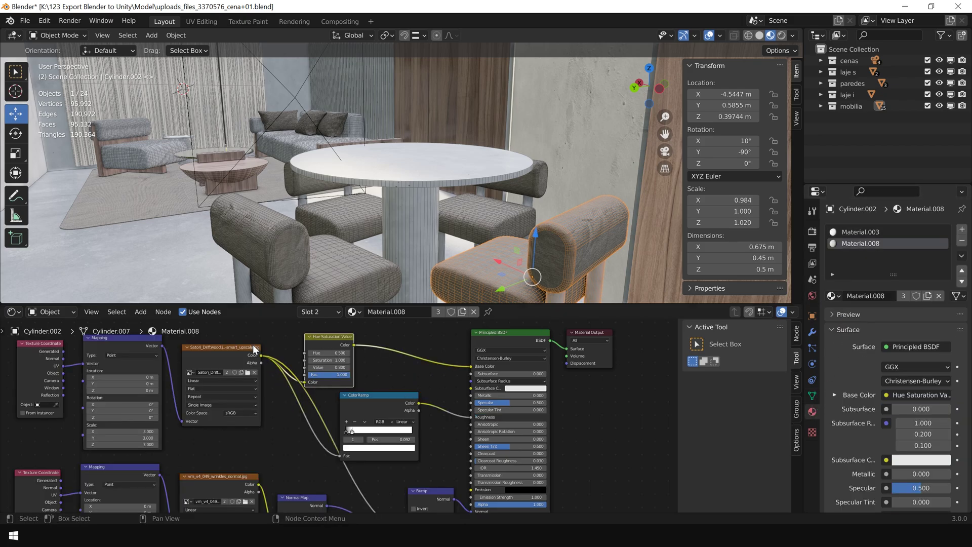
middle_click_drag(252, 343, 300, 354)
key("ctrl+space")
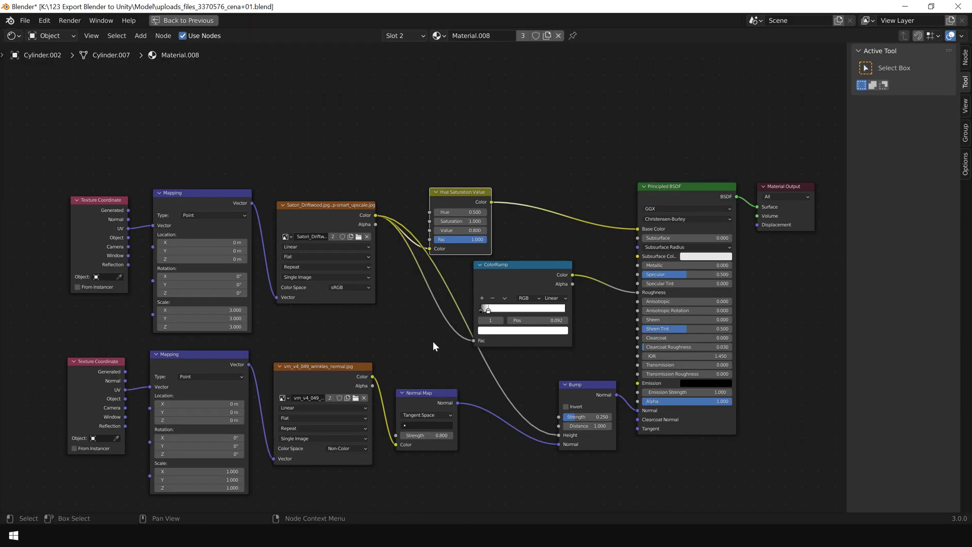
scroll(342, 290, "up", 3)
left_click_drag(310, 221, 618, 235)
Route the wrinkles normal image straight into Normal and delete the Bump and Normal Map nodes
middle_click_drag(390, 390, 431, 304)
left_click_drag(312, 322, 313, 323)
left_click_drag(400, 345, 415, 344)
left_click_drag(595, 338, 583, 342)
left_click_drag(348, 323, 657, 363)
key("x")
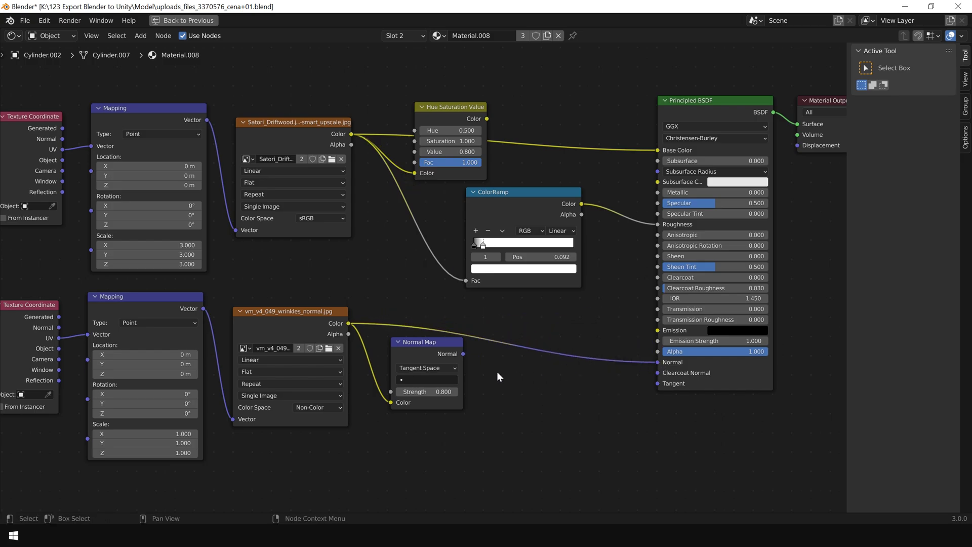
left_click(436, 348)
key("x")
middle_click_drag(497, 308, 505, 339)
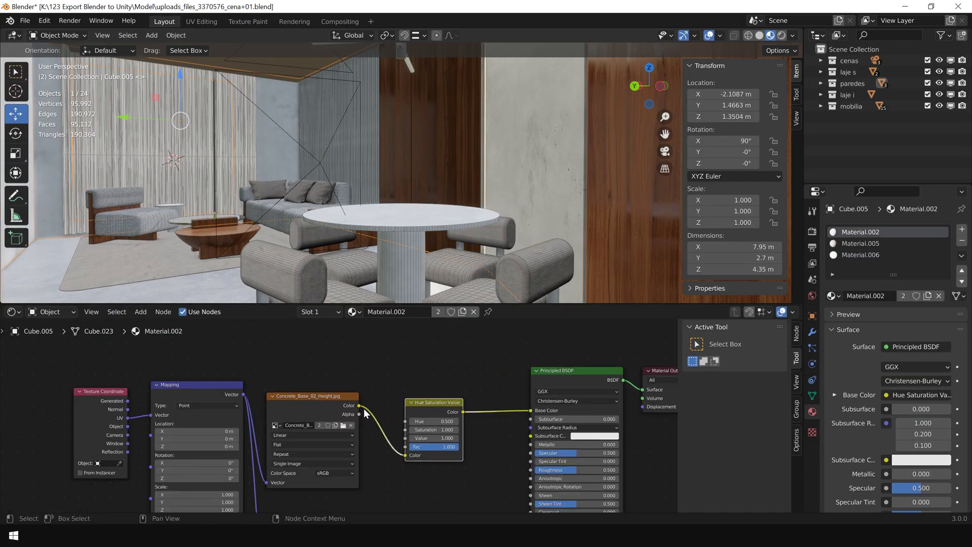
Select the sofa and expand the 3D viewport over the node editor to look around the living room
middle_click_drag(363, 408, 423, 382)
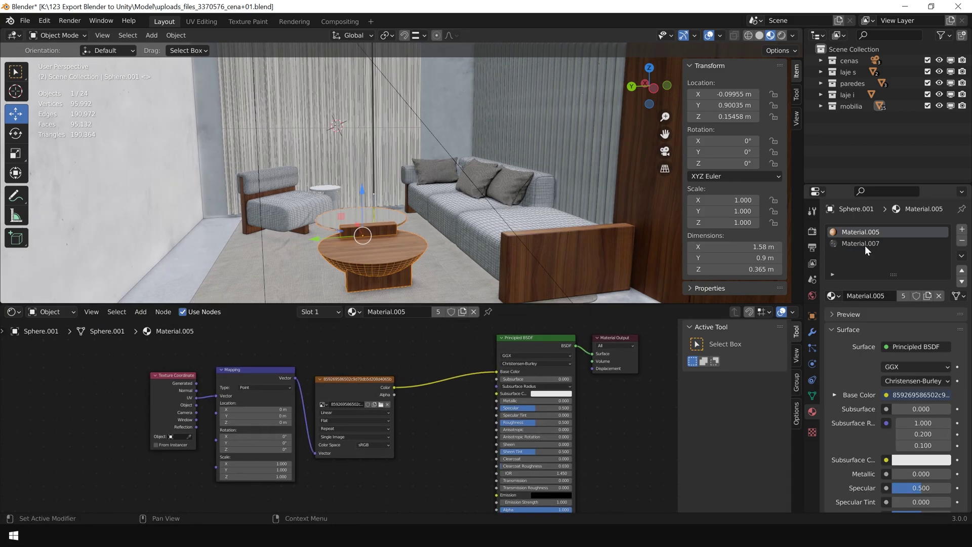
left_click(506, 228)
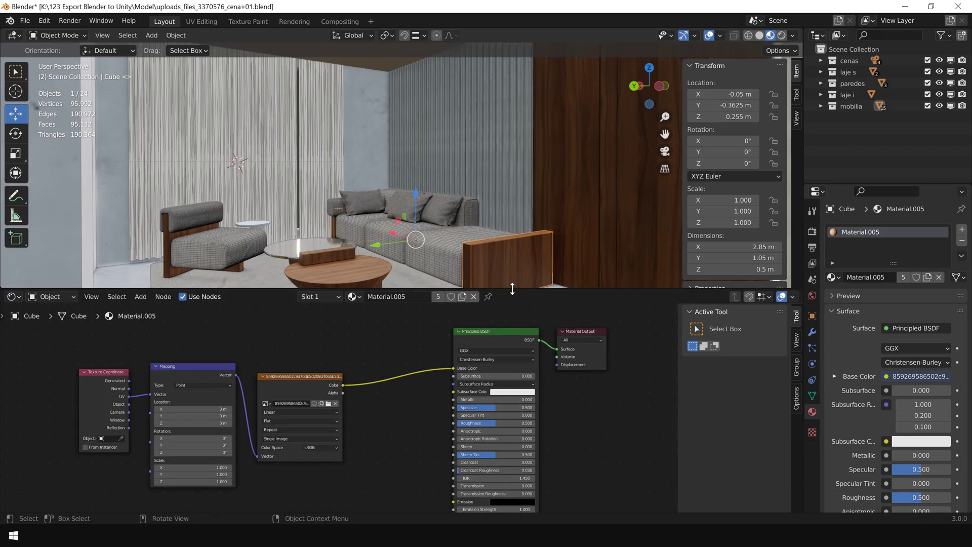
left_click_drag(512, 290, 511, 453)
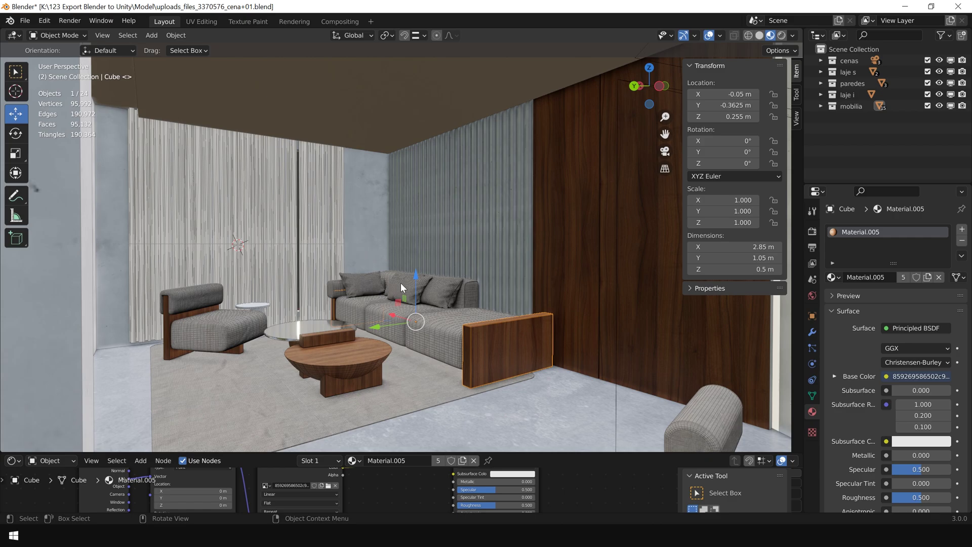
middle_click_drag(456, 254, 452, 258)
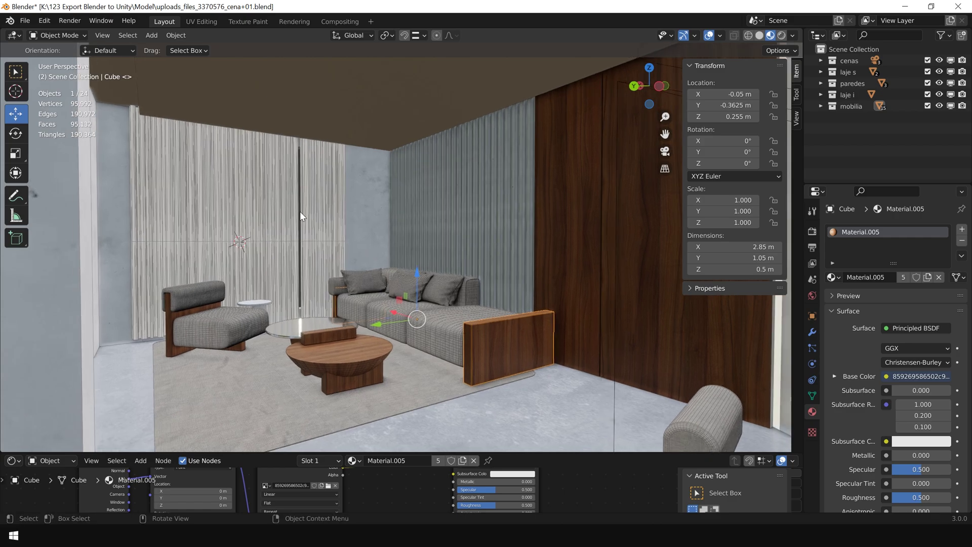
Overwrite uploads_files_3370576_cena+01.fbx with an FBX export, then select it with the textures folder in Explorer
left_click(274, 66)
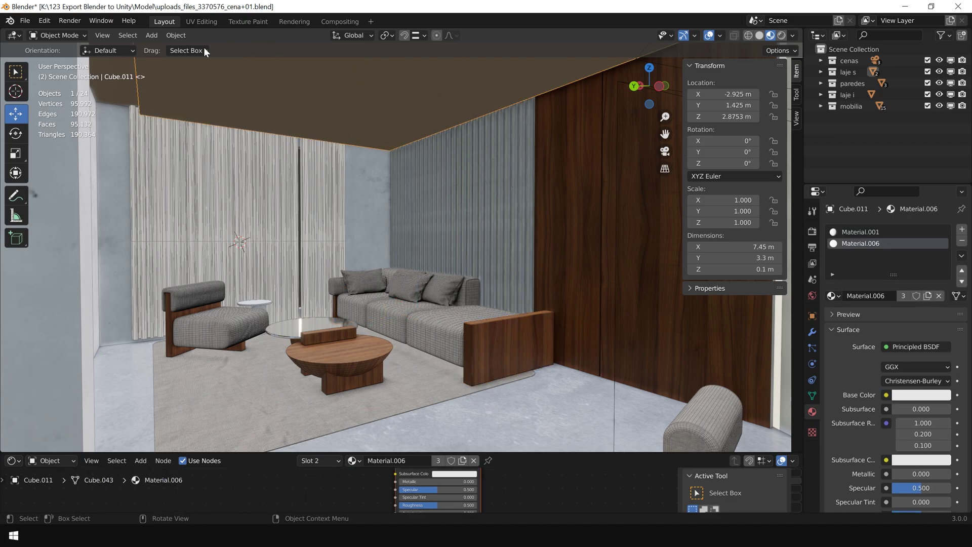
left_click(25, 21)
mouse_move(59, 185)
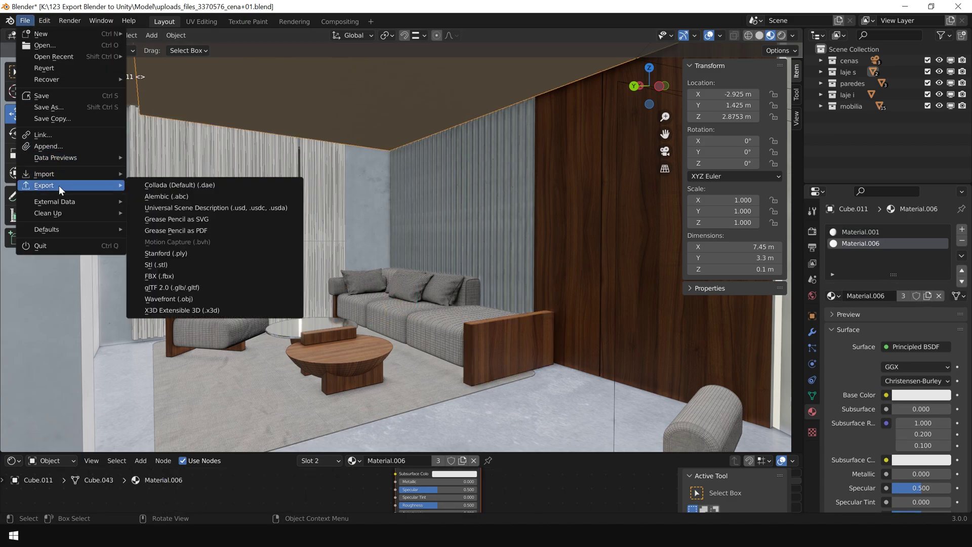
left_click(171, 276)
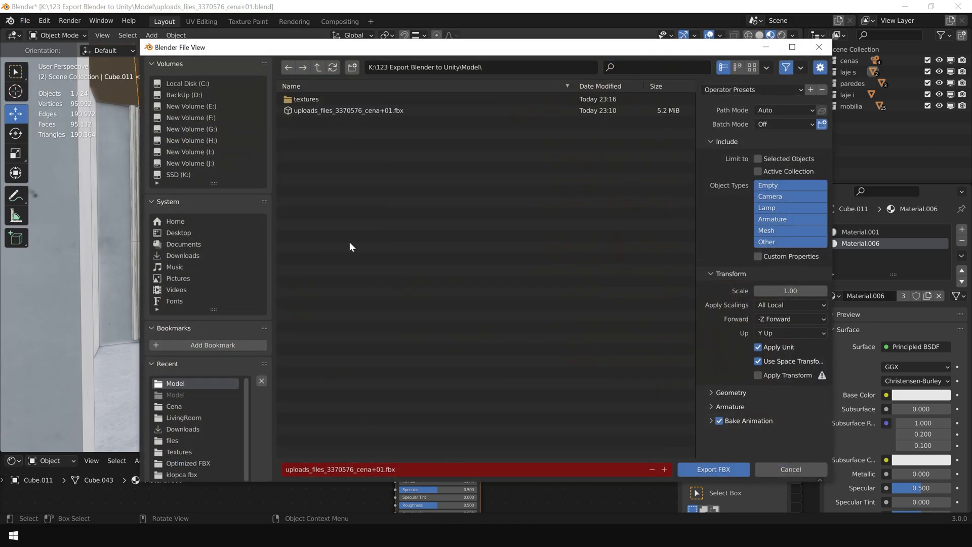
left_click(360, 111)
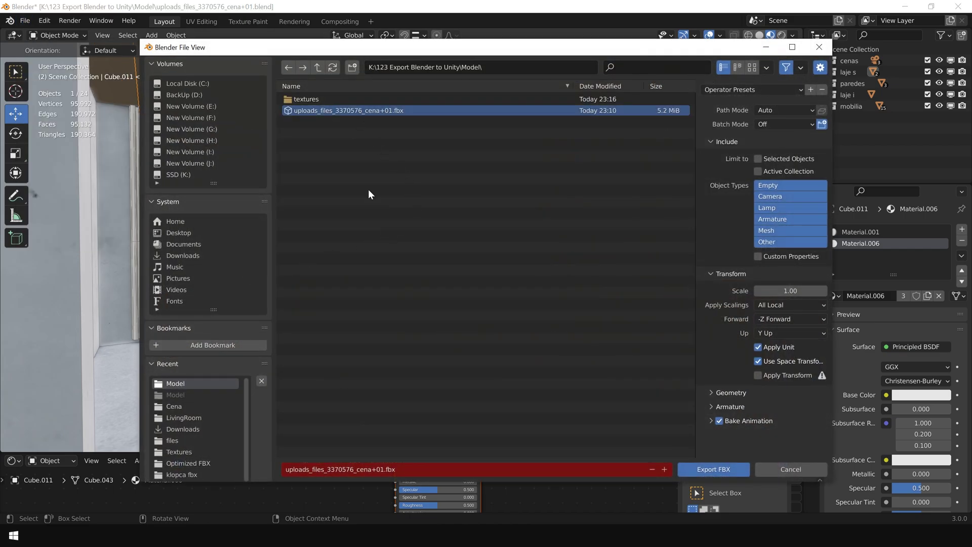
left_click(714, 469)
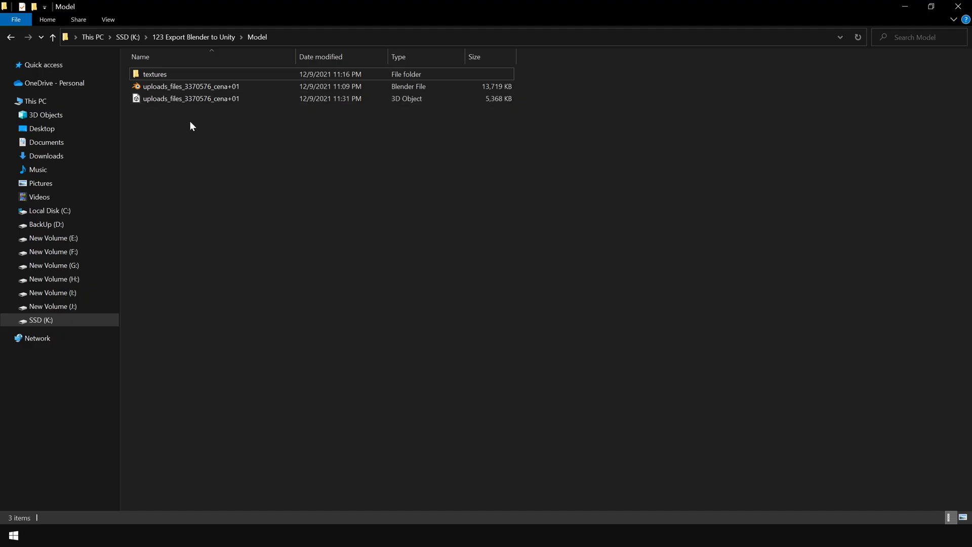
left_click(178, 98)
left_click(162, 75, "ctrl")
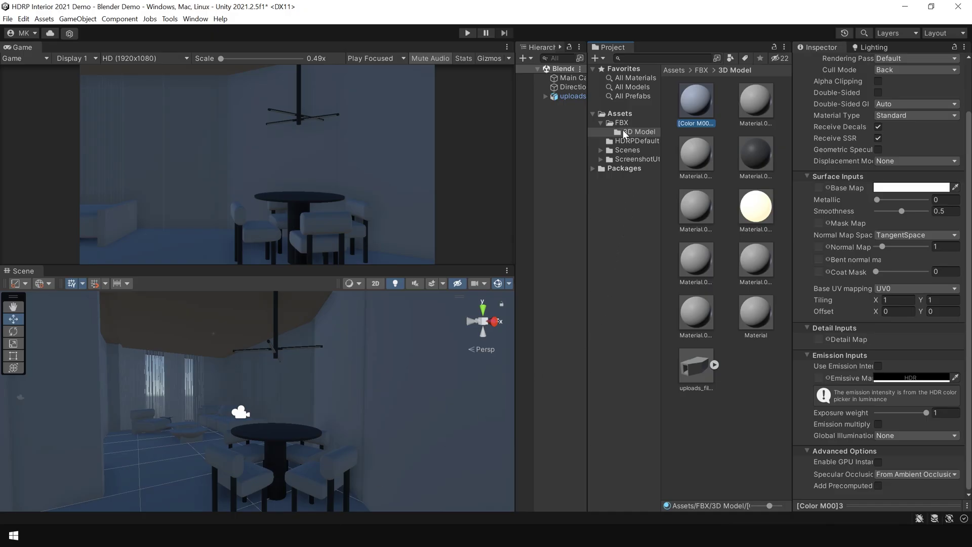
Delete all 11 old assets from the Assets/FBX/3D Model folder
left_click(621, 122)
left_click(678, 111)
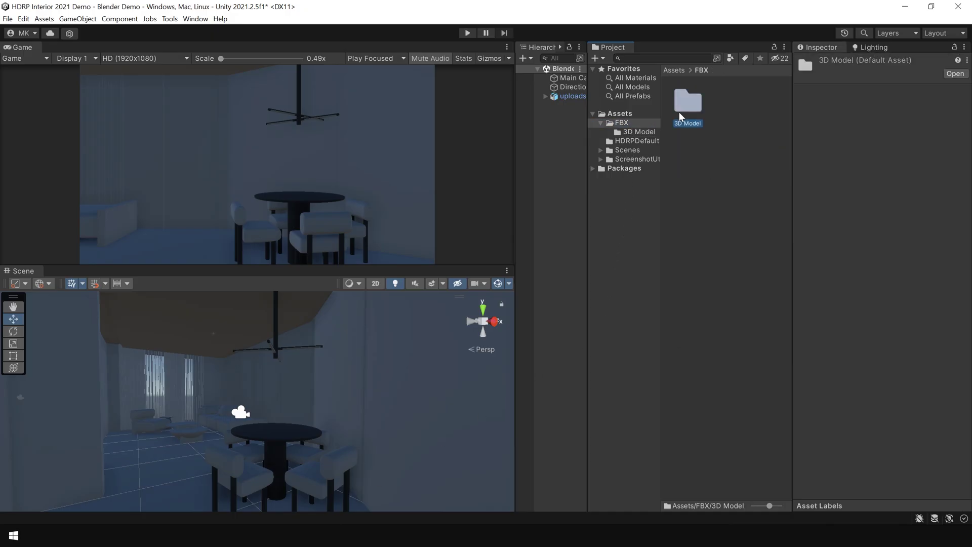
left_click(641, 132)
left_click(691, 108)
left_click(698, 360, "shift")
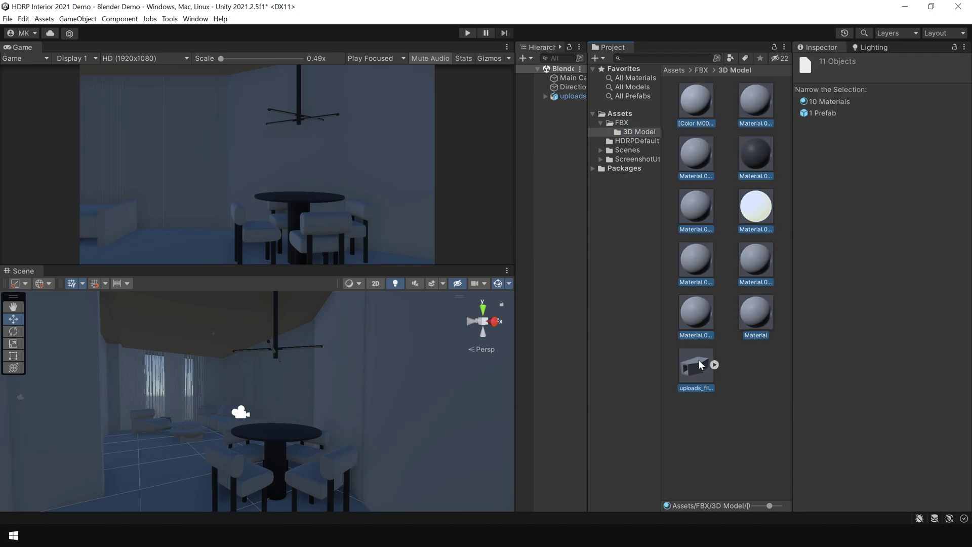
key("Delete")
key("Return")
Remove the uploads_files model object from the scene Hierarchy
left_click_drag(518, 126, 480, 123)
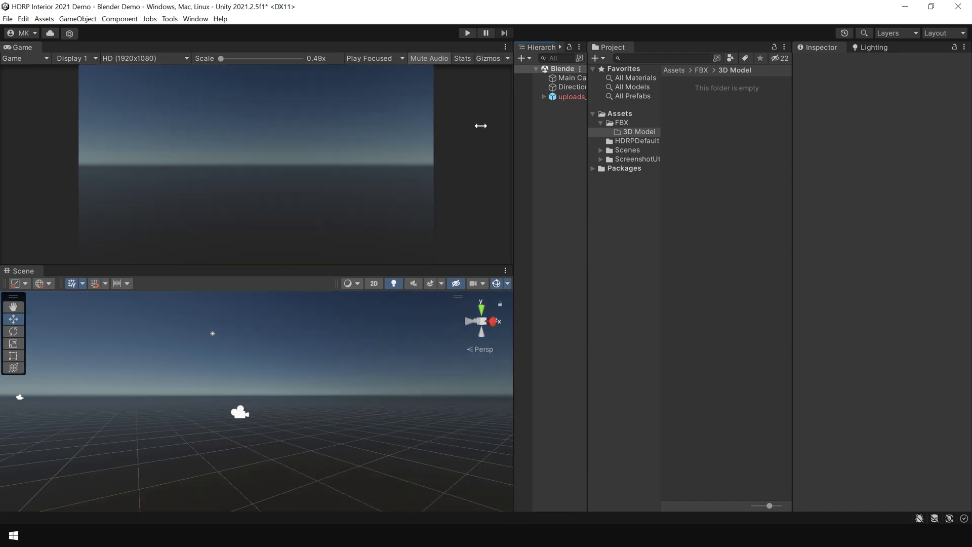
left_click_drag(588, 182, 604, 176)
left_click(557, 95)
key("Delete")
Paste the new FBX and textures folder into the 3D Model folder via File Explorer
right_click(729, 108)
left_click(751, 128)
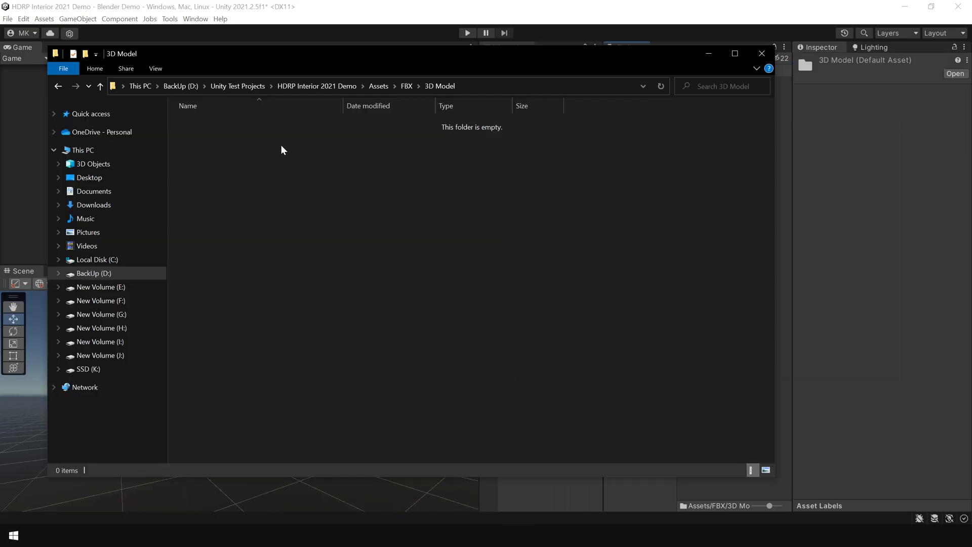
right_click(282, 146)
left_click(328, 226)
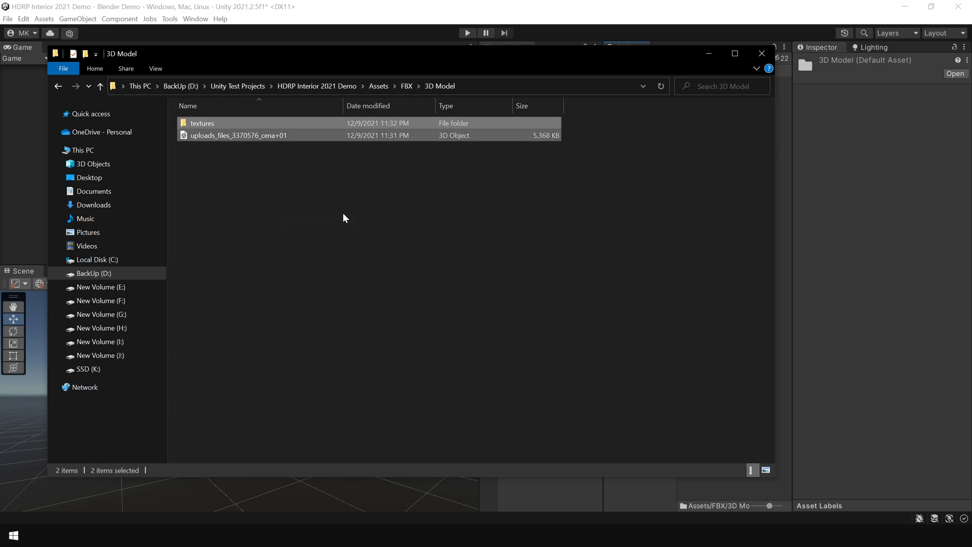
left_click(316, 190)
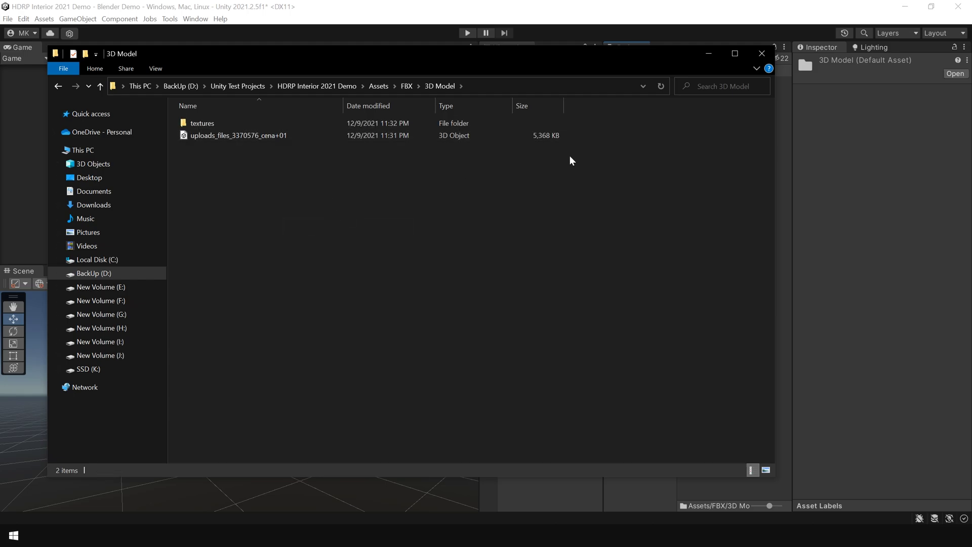
Extract the new FBX's materials into the 3D Model folder from its Materials import settings
left_click(770, 55)
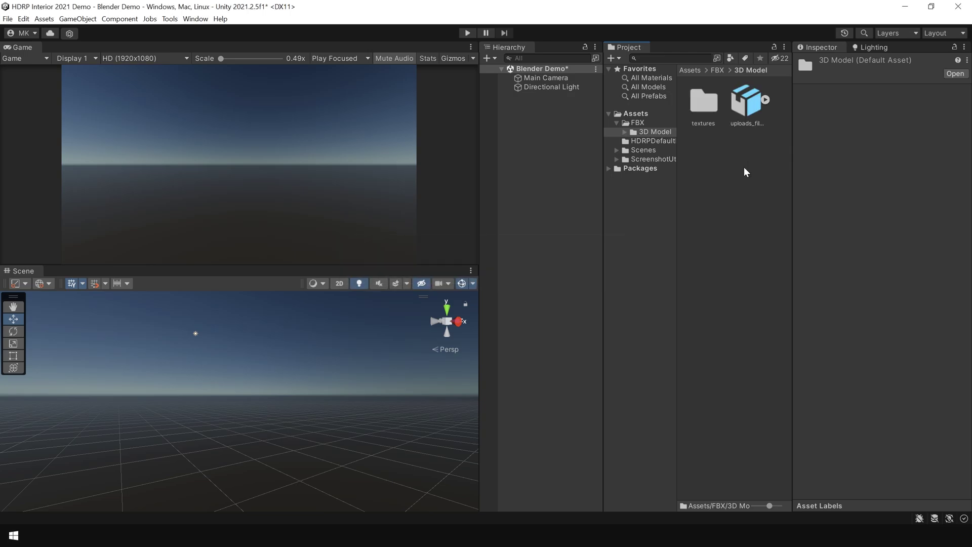
left_click(742, 109)
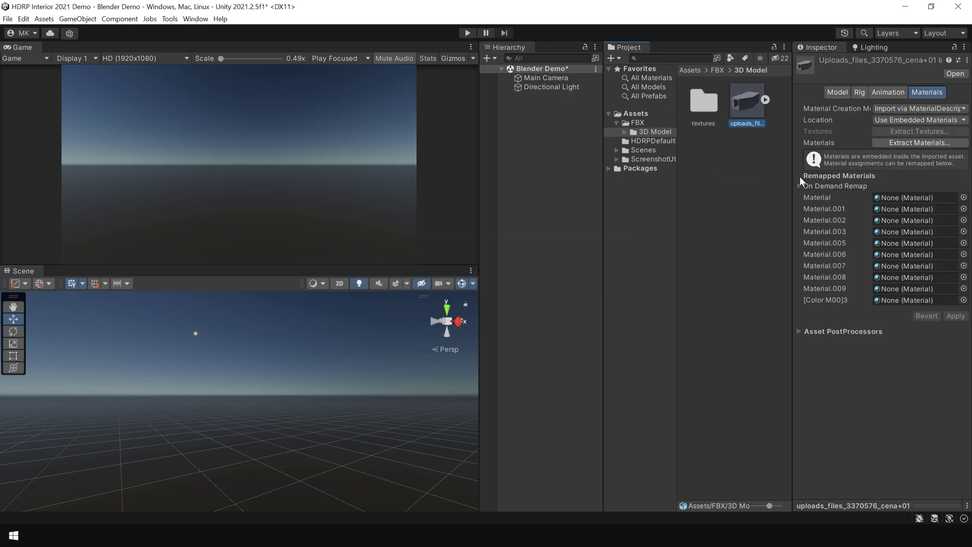
left_click(920, 144)
left_click(732, 493)
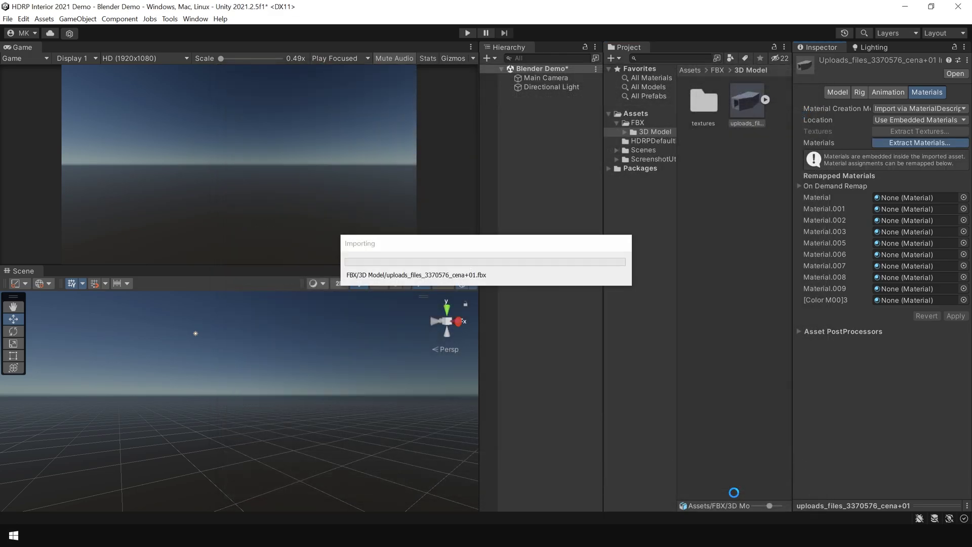
left_click(770, 420)
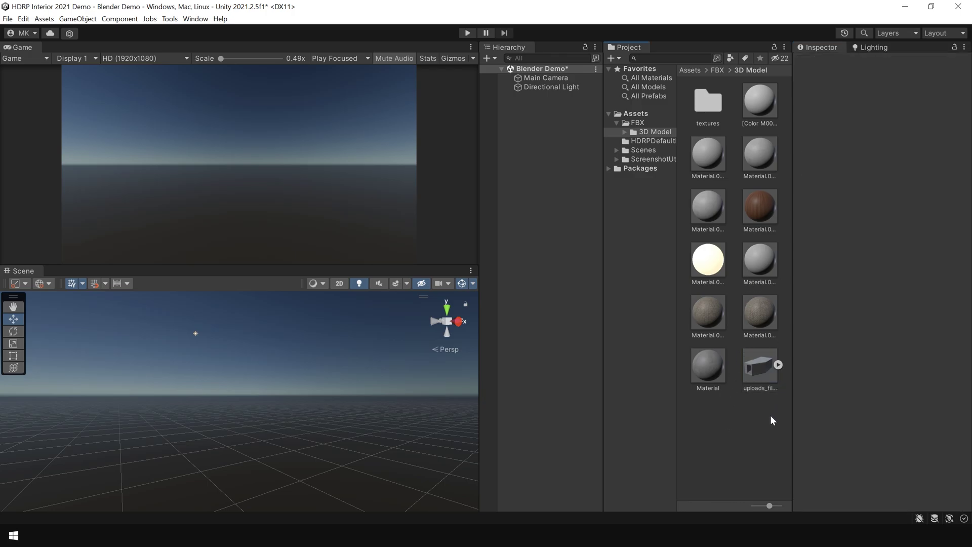
Drag the FBX into the Hierarchy and fly the maximised Scene view toward the sofa and curtains
left_click_drag(761, 375, 545, 241)
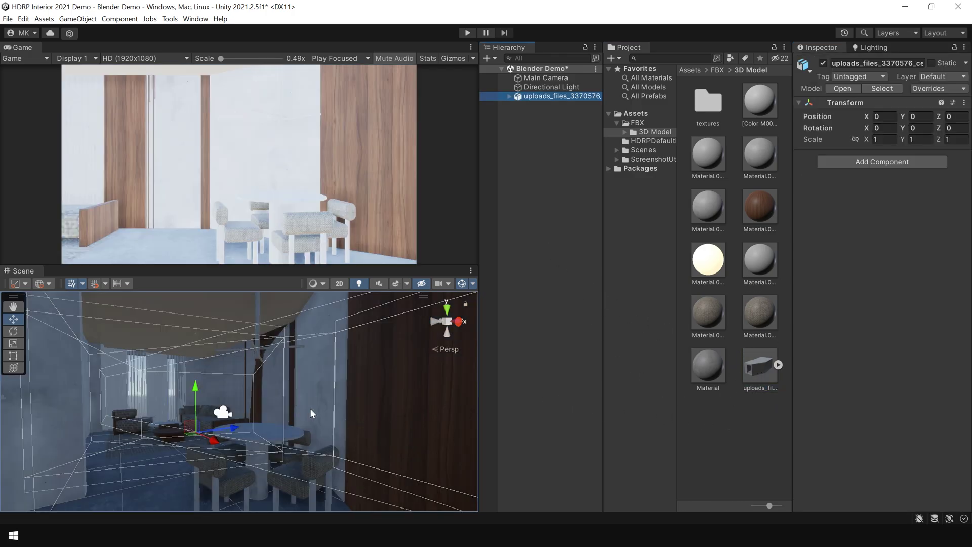
key("shift+space")
right_click_drag(413, 345, 536, 304)
left_click(655, 241)
right_click_drag(655, 241, 392, 379)
key("shift+space")
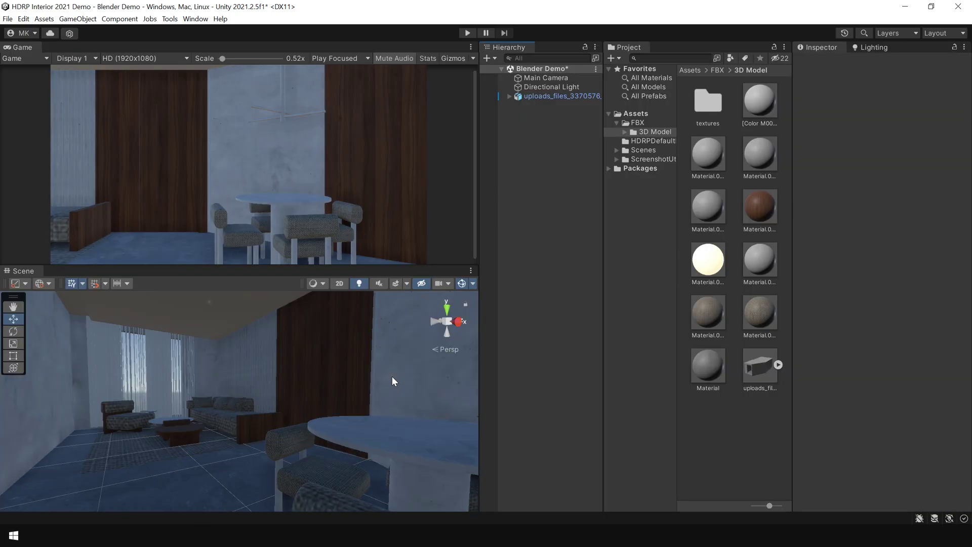
Shift-select the ten extracted materials and set Metallic to 0.08 and Smoothness to 0.1
left_click(760, 107)
left_click(708, 368, "shift")
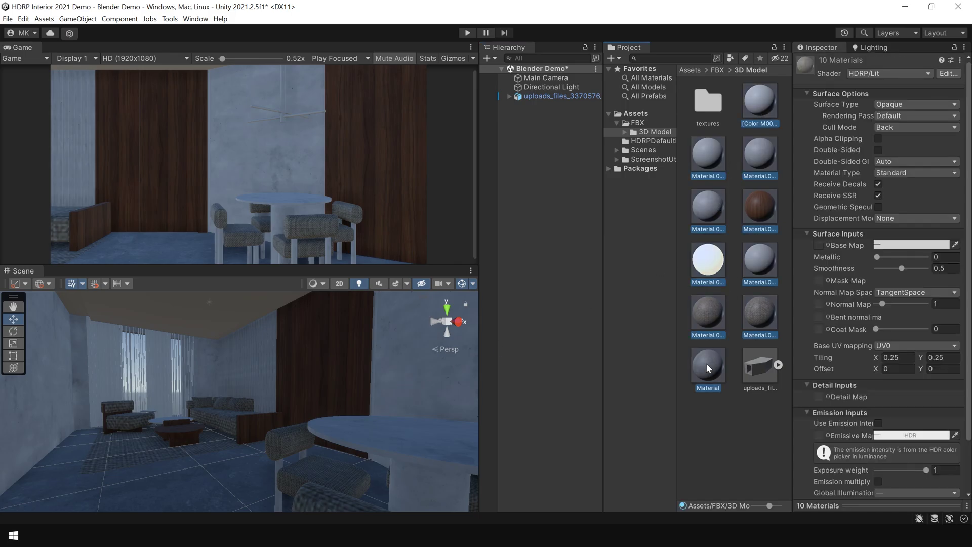
mouse_move(877, 257)
left_mouse_down()
mouse_move(891, 269)
mouse_move(882, 272)
left_mouse_up()
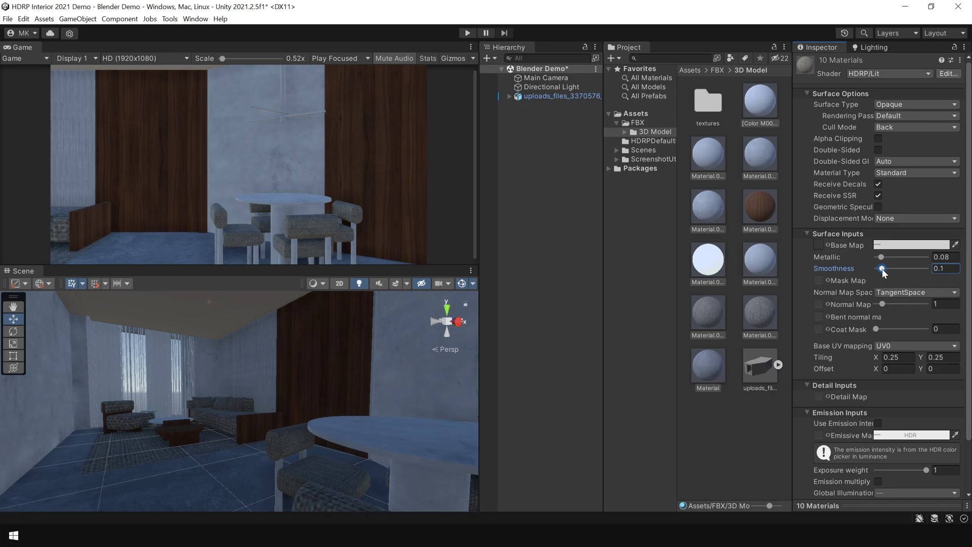
left_click(736, 435)
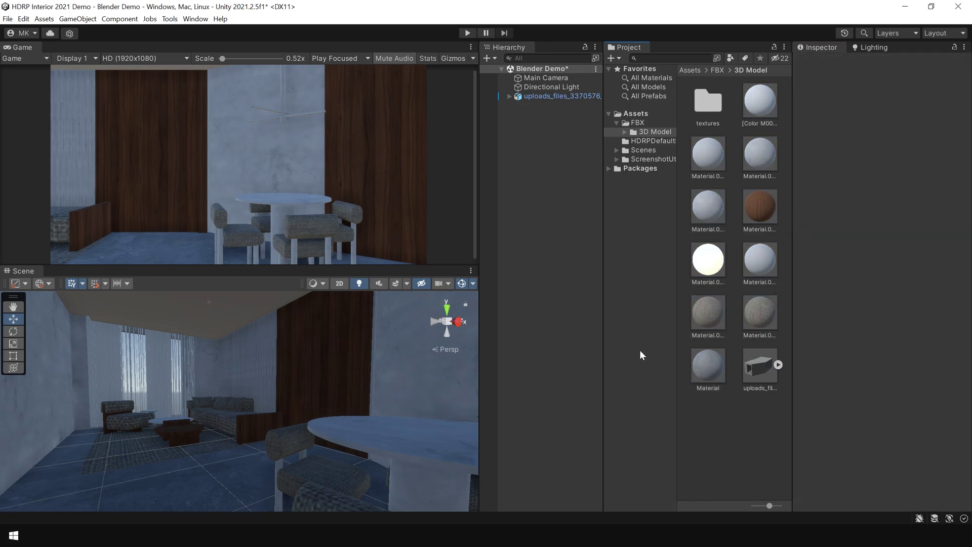
right_click_drag(360, 412, 321, 462)
Select the rug and expand its Material.008 in the Inspector to view the 0.33333 tiling
left_click(290, 469)
left_click(291, 469)
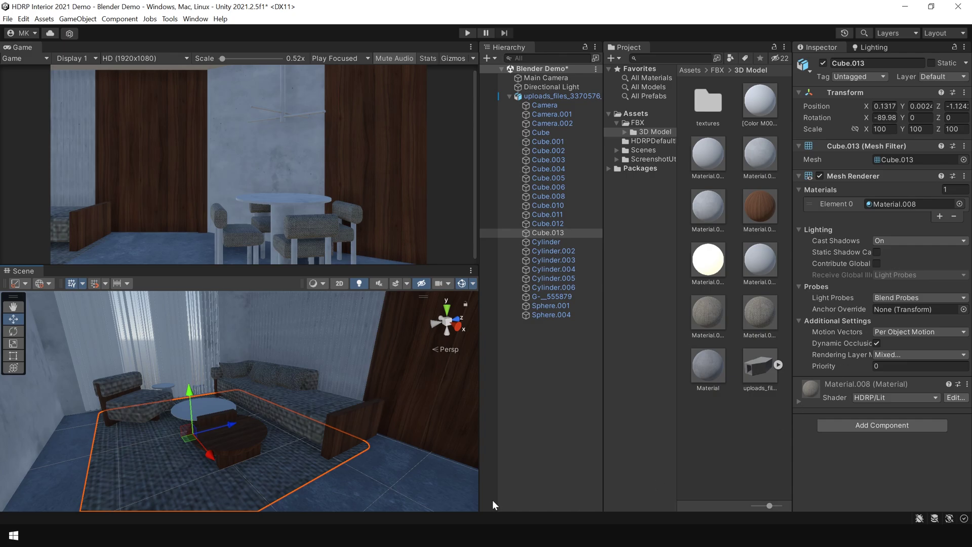
left_click(799, 402)
scroll(816, 406, "down", 8)
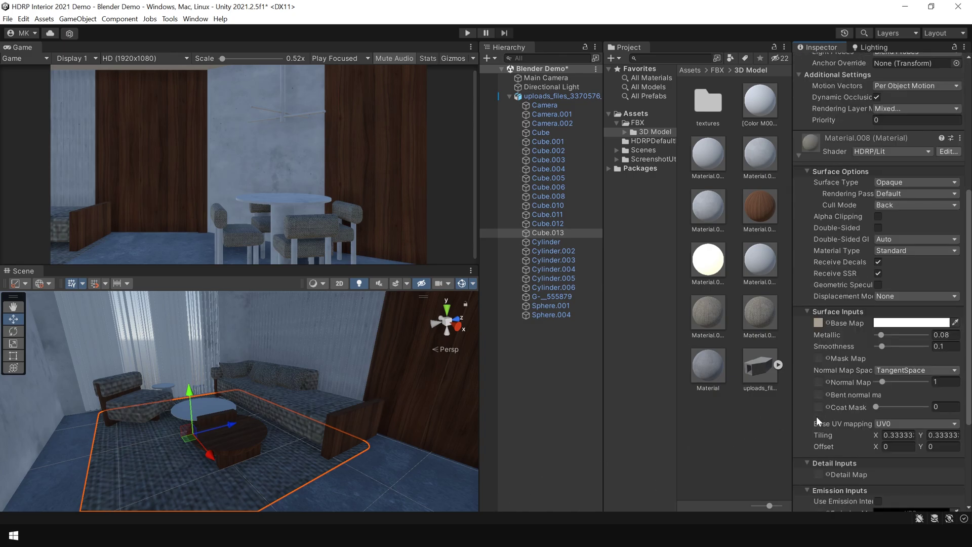
scroll(837, 412, "down", 3)
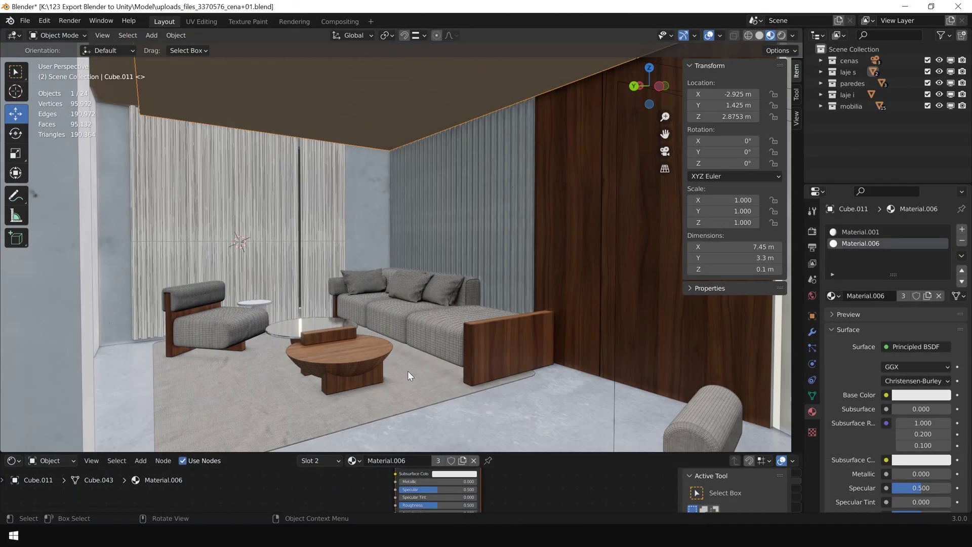
Select the rug in Blender and enlarge its node view to read the Mapping scale of 3
left_click(414, 386)
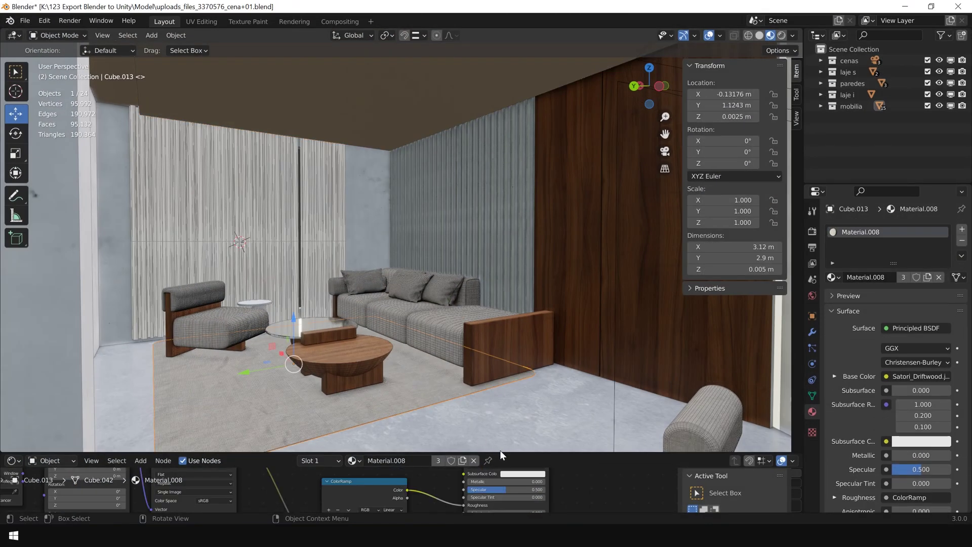
left_click_drag(501, 452, 500, 323)
scroll(557, 405, "up", 3)
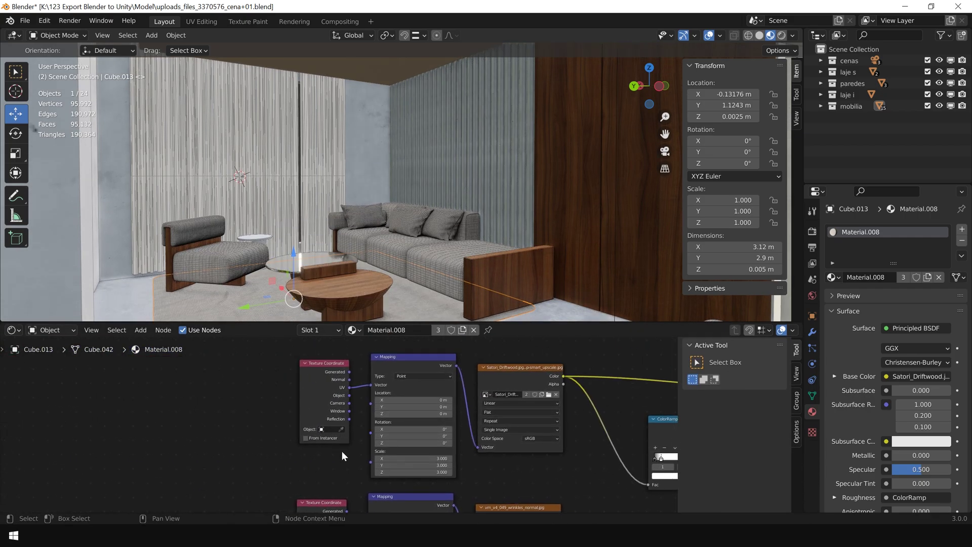
scroll(341, 454, "up", 2)
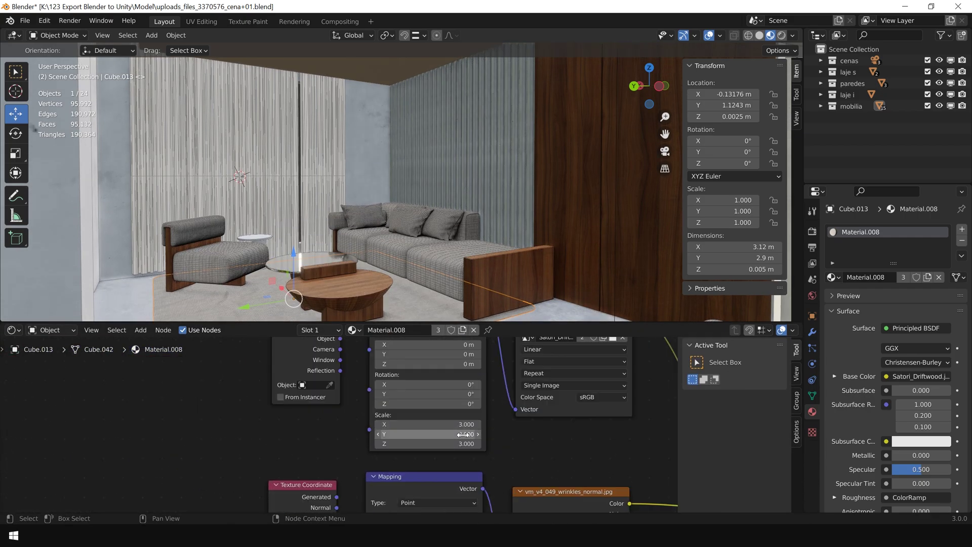
Set the rug's Material.008 tiling in Unity to 3 for X and Y
mouse_move(299, 536)
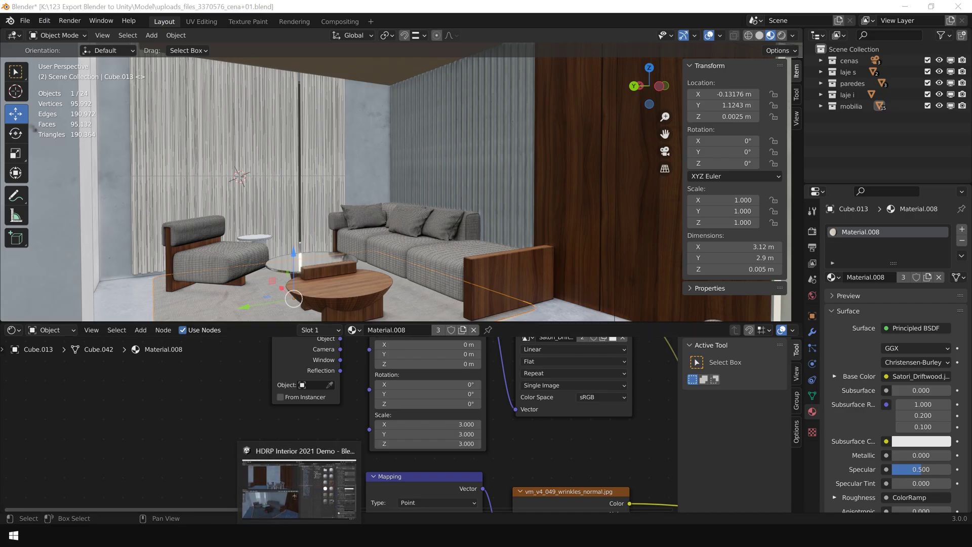
left_click(298, 486)
left_click(899, 373)
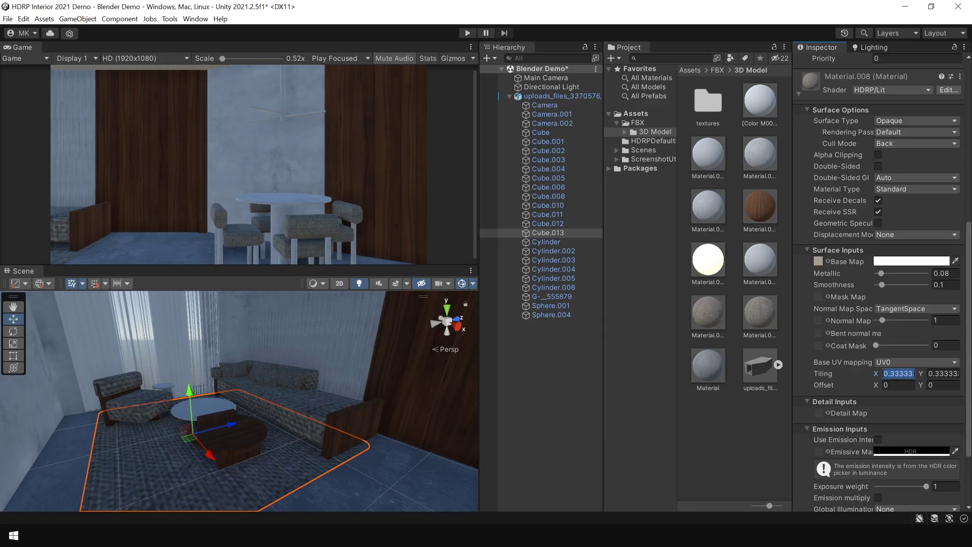
type("3")
key("Tab")
type("3")
left_click(635, 408)
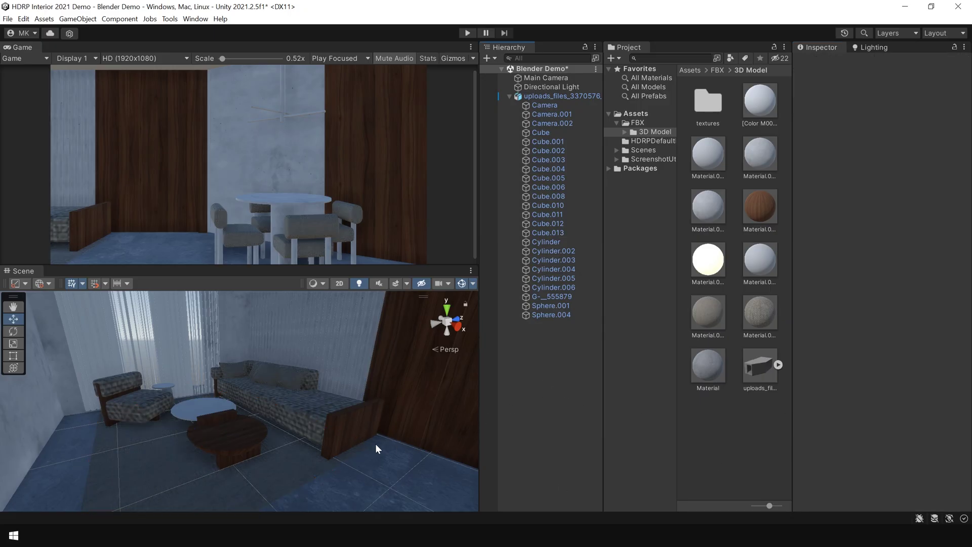
Fly the maximised Scene view toward the coffee tables to check the retiled rug
key("shift+space")
key("w")
right_click_drag(370, 444, 551, 389)
In Blender, select and frame the sofa to compare its texture Scale of 4 against Unity
key("d")
key("alt+Tab")
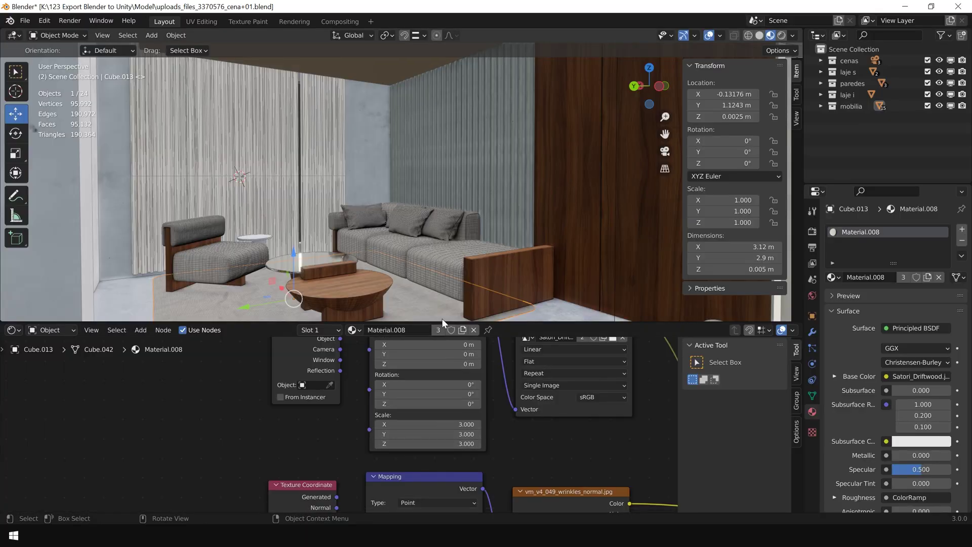
key("KP_0")
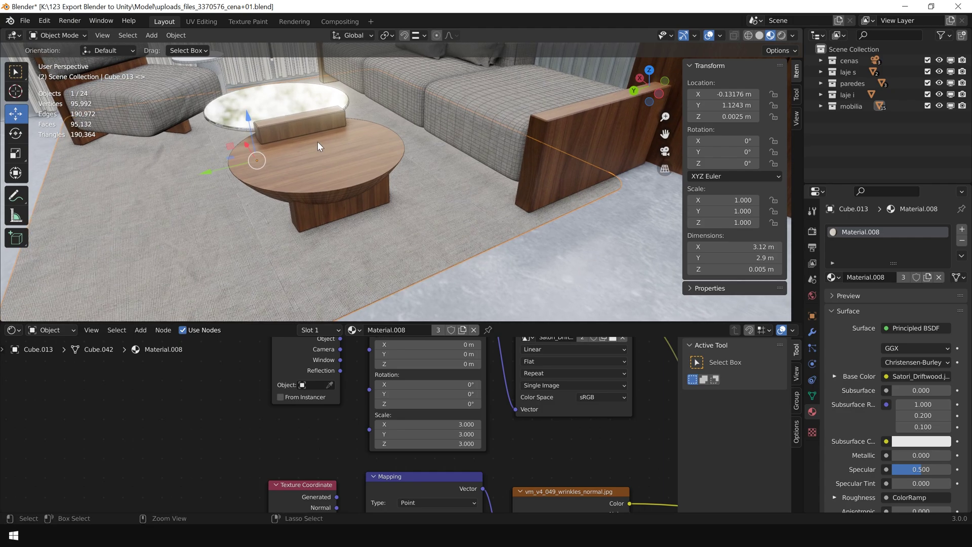
left_click(378, 220)
key("alt+Tab")
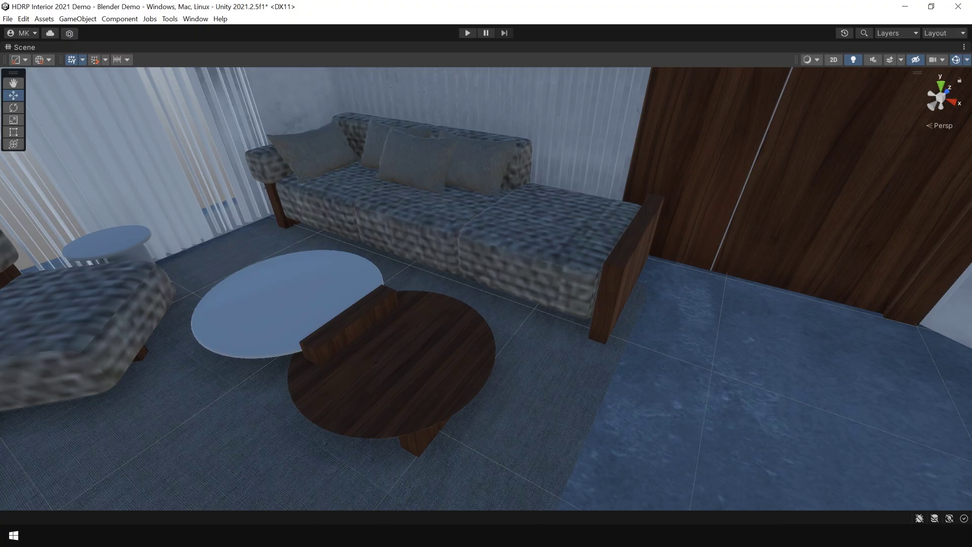
key("alt+Tab")
left_click(511, 152)
key("KP_Decimal")
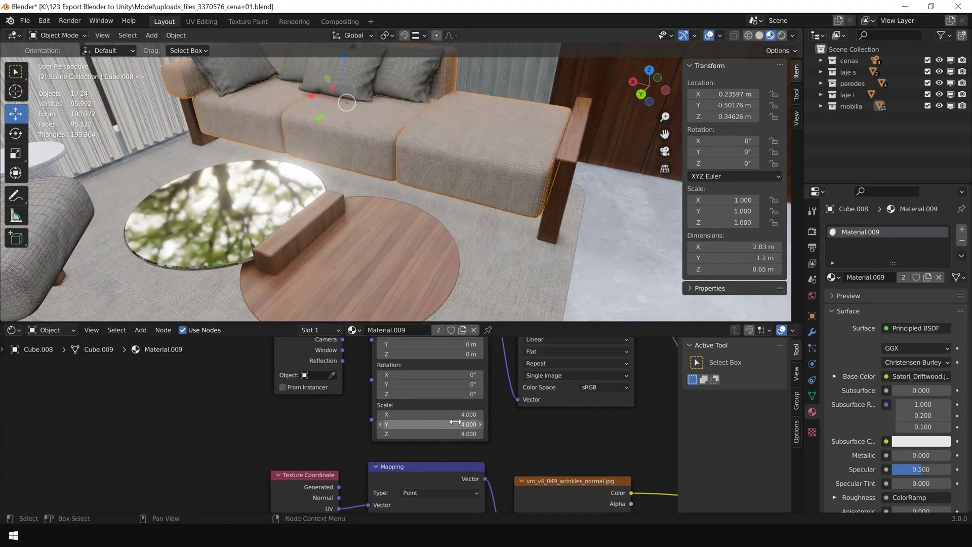
Back in Unity, inspect the brown wood and white materials, maximise the Scene view, and select the curtain
key("alt+Tab")
scroll(917, 435, "down", 5)
left_click(550, 402)
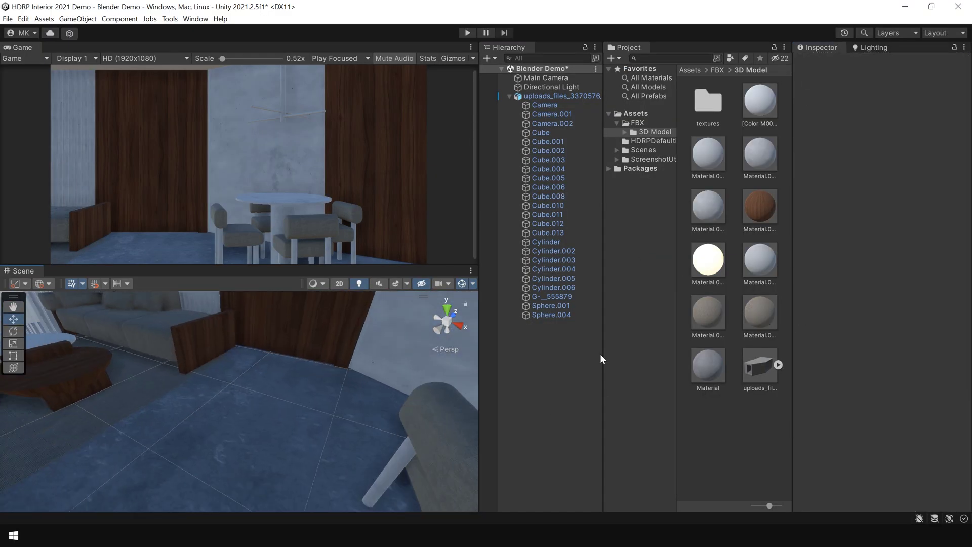
left_click(766, 205)
left_click(702, 278)
left_click(768, 218)
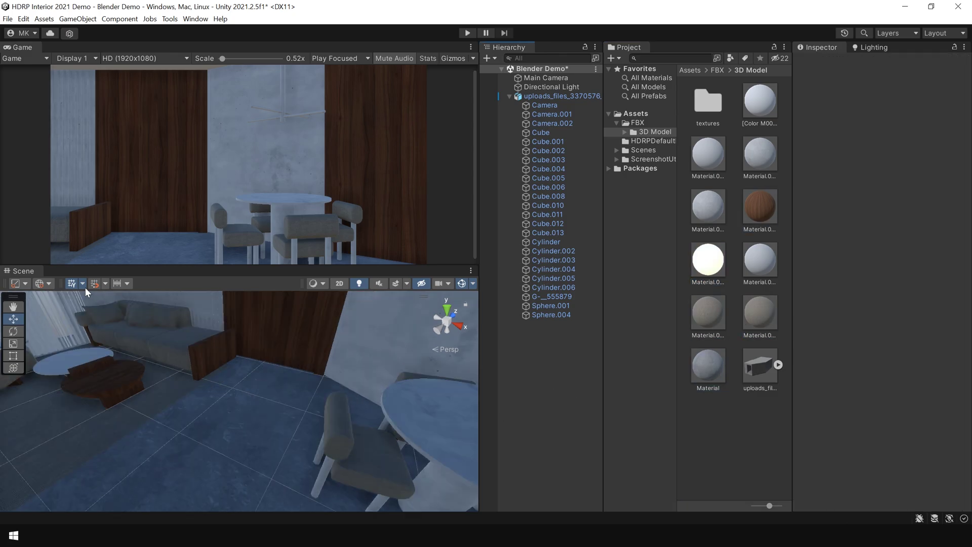
key("shift+space")
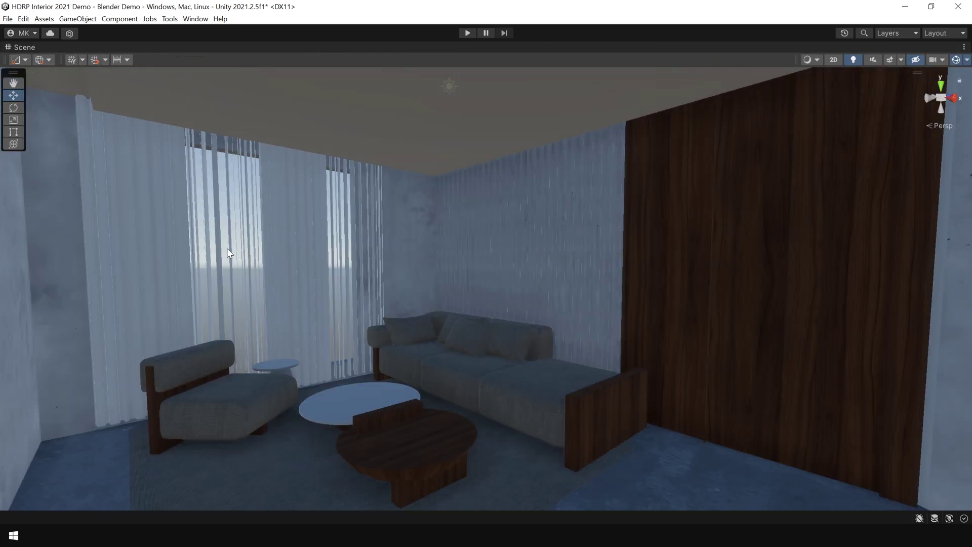
left_click(274, 254)
Enable Double-Sided on the curtain's [Color M00]3 HDRP/Lit material
key("shift+space")
left_click(892, 204)
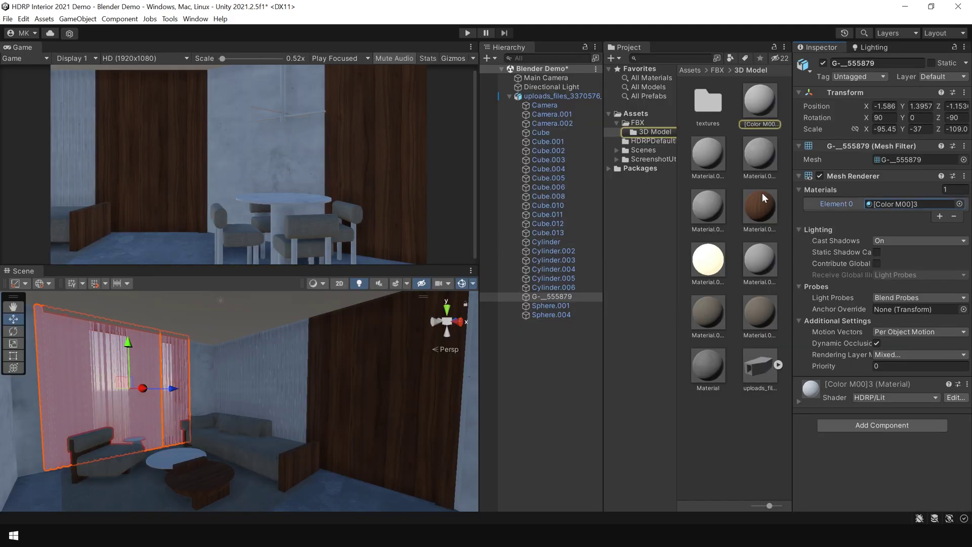
double_click(892, 204)
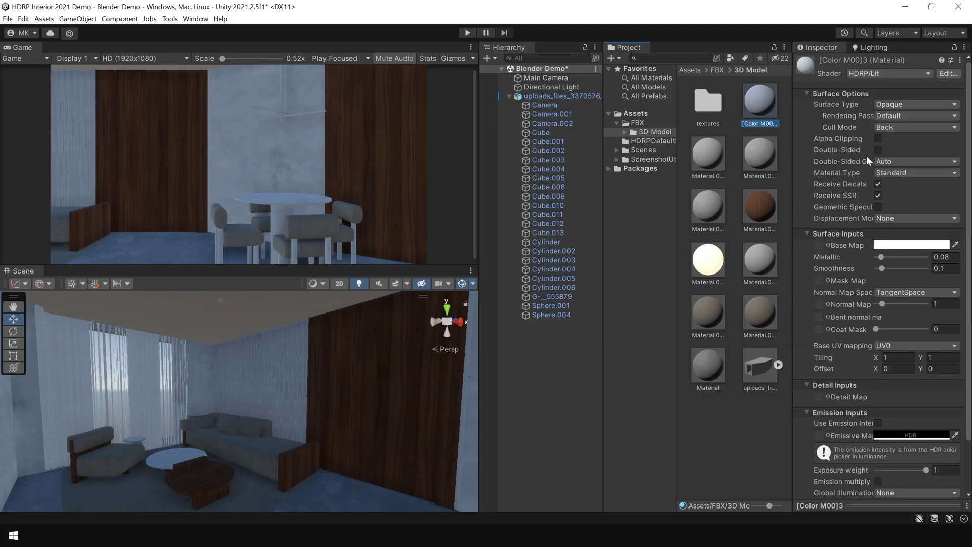
left_click(878, 150)
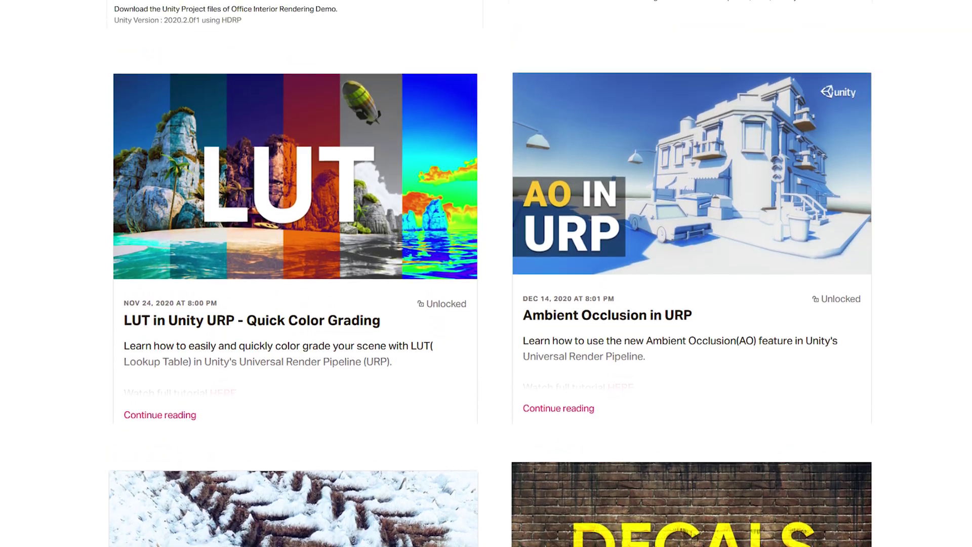
Scroll up the Patreon page of Unity tutorials to the Clouds in HDRP and Light Layers posts
scroll(486, 273, "up", 10)
scroll(486, 273, "up", 15)
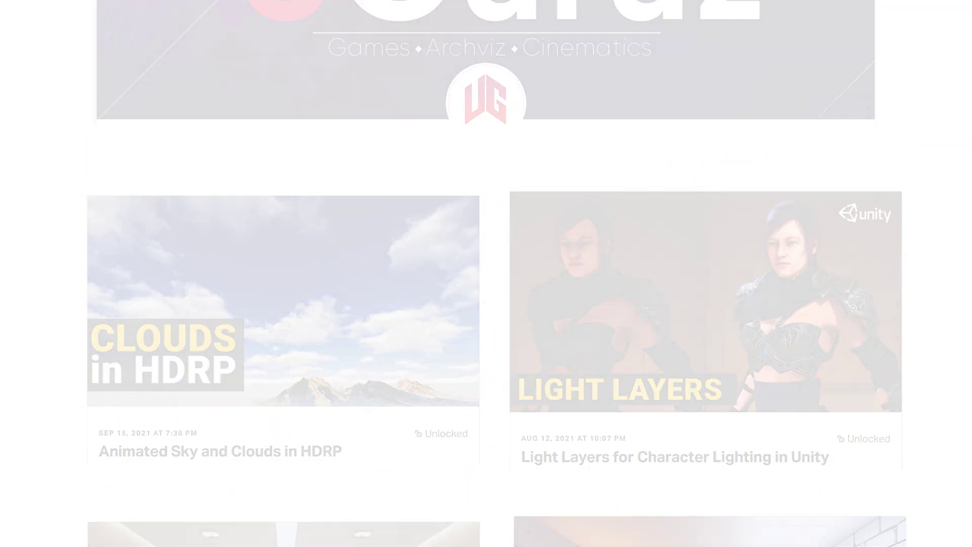